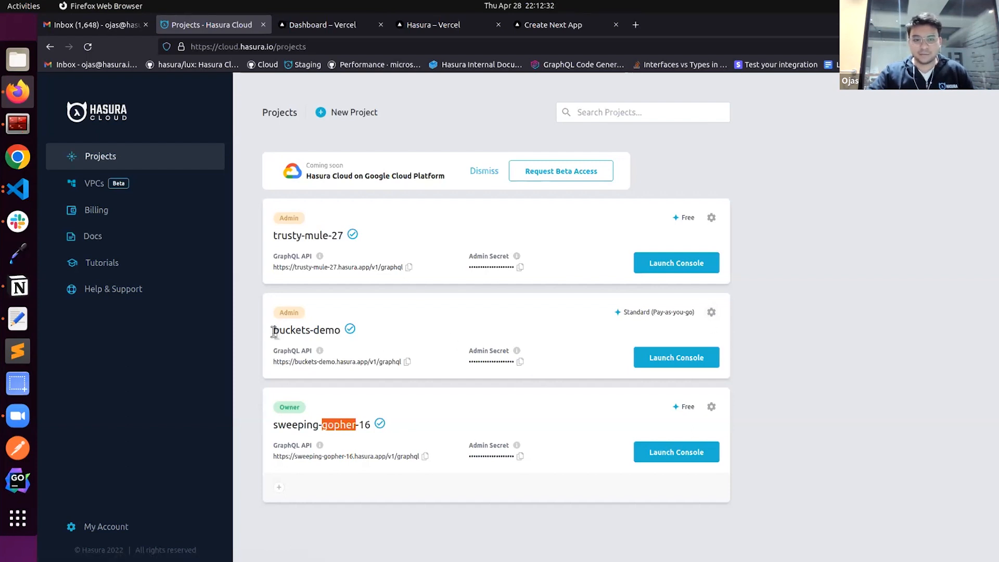
Start adding the Hasura integration from its Vercel marketplace page, with the personal account as the scope
left_click_drag(272, 332, 341, 331)
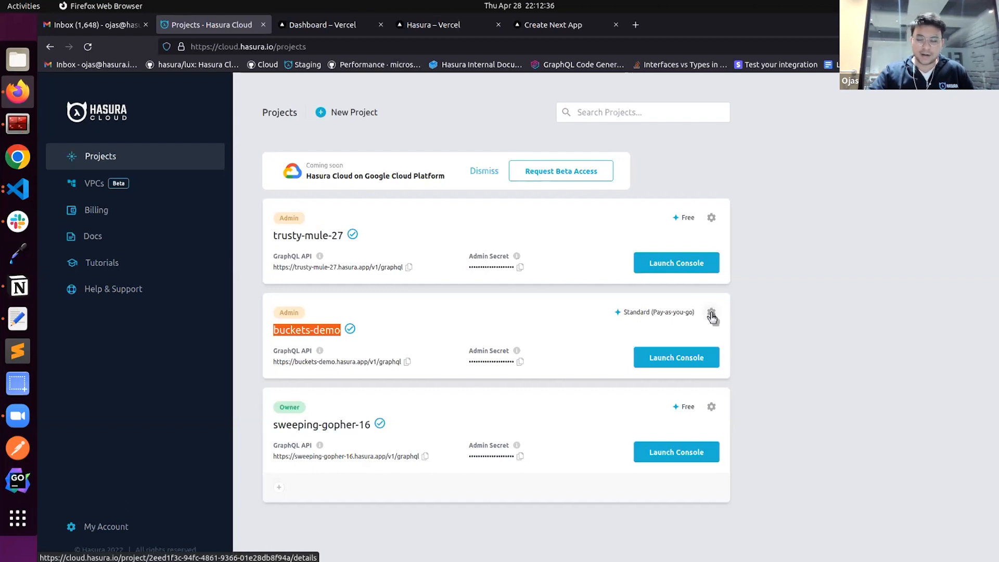
left_click(339, 30)
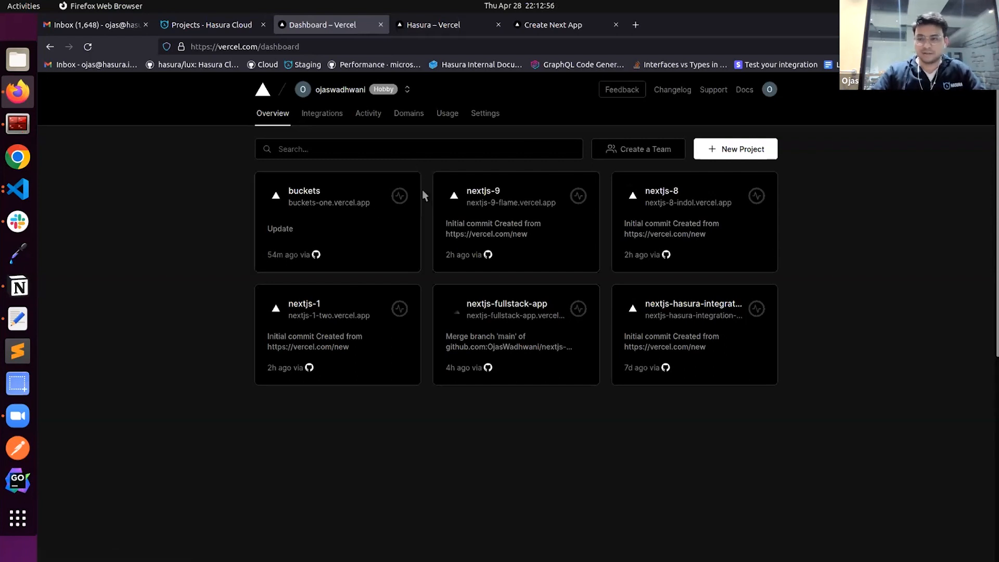
left_click(448, 28)
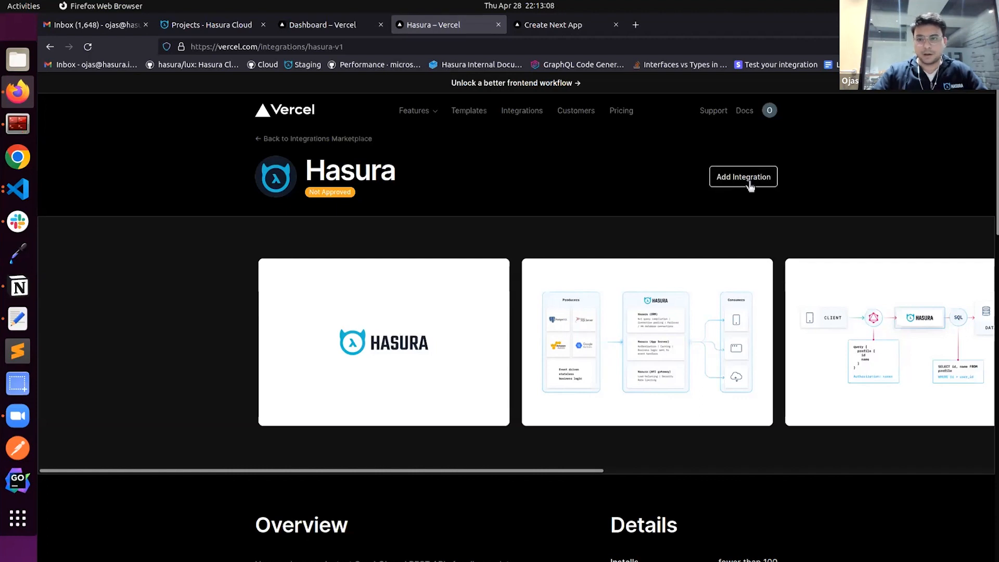
left_click(716, 178)
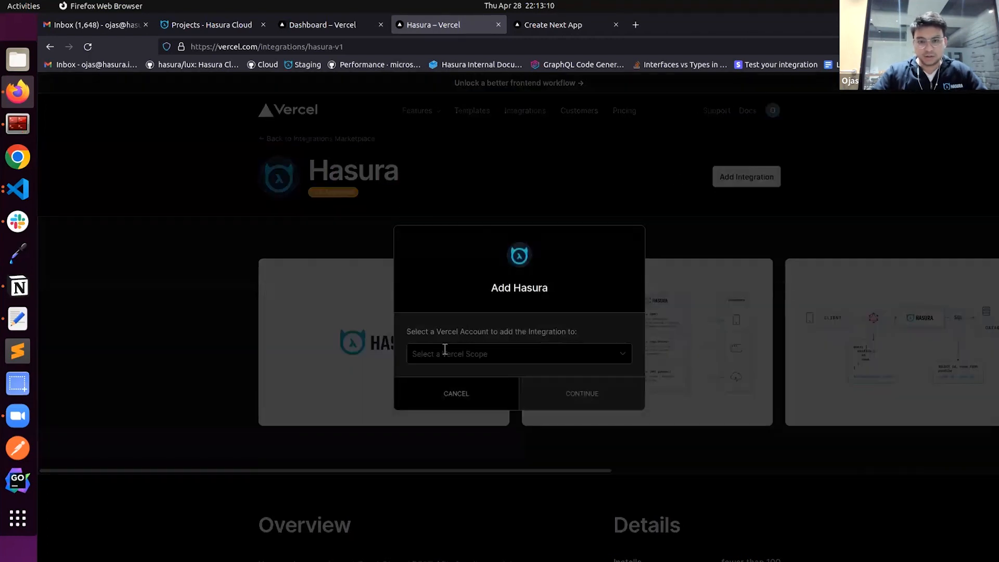
left_click(441, 351)
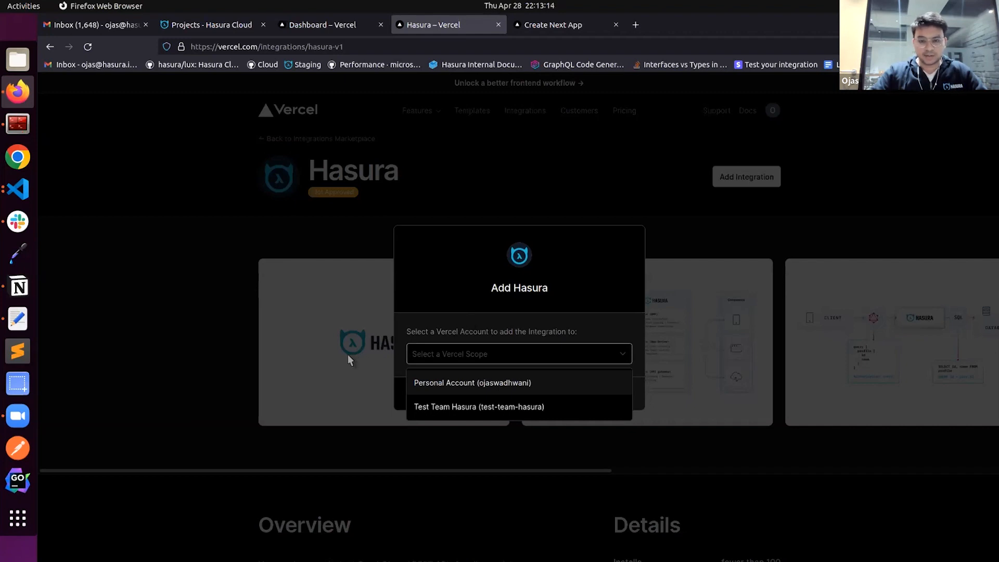
left_click(458, 383)
left_click(562, 401)
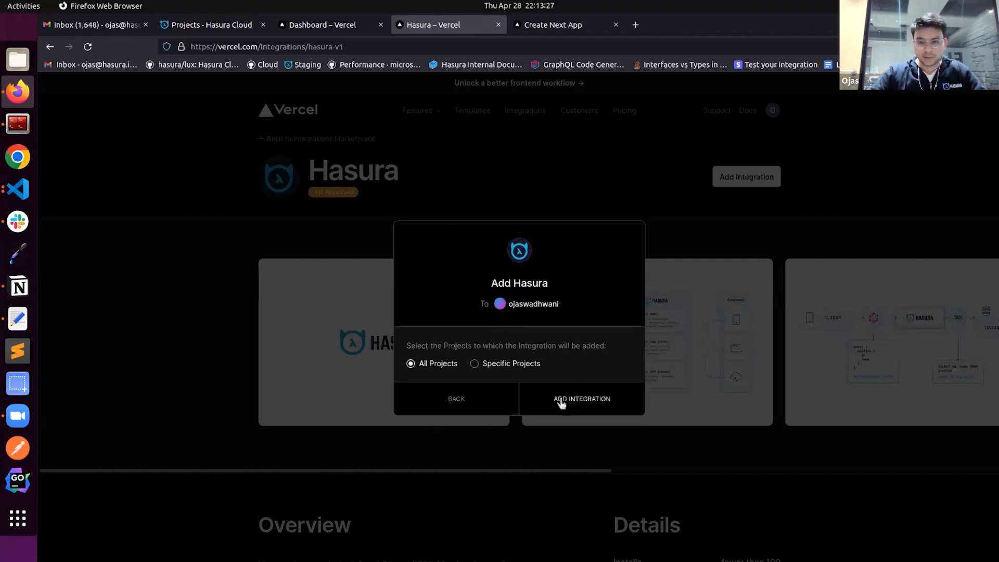
Limit the Hasura integration to the specific projects buckets and nextjs-fullstack-app, and add it
left_click(504, 364)
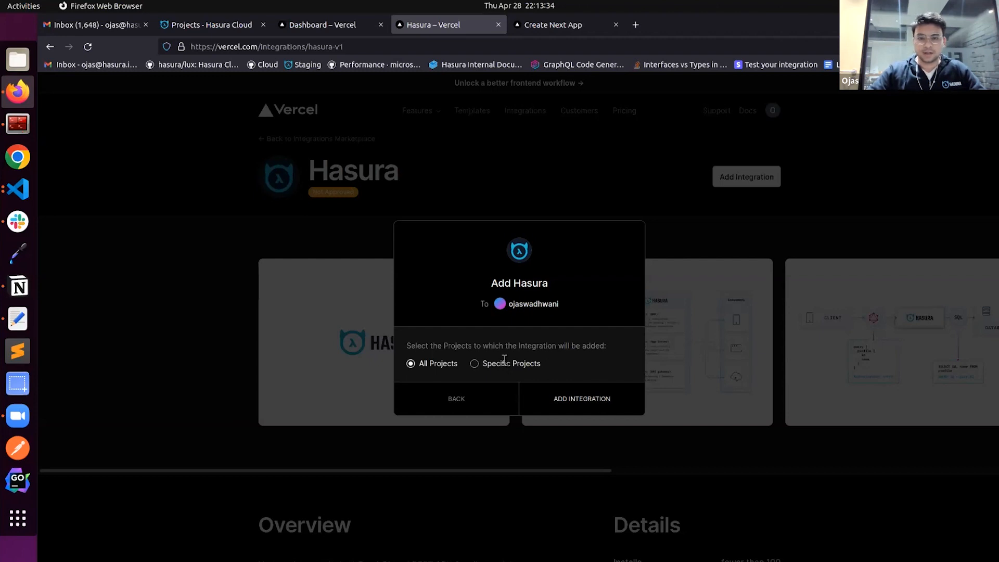
left_click(493, 370)
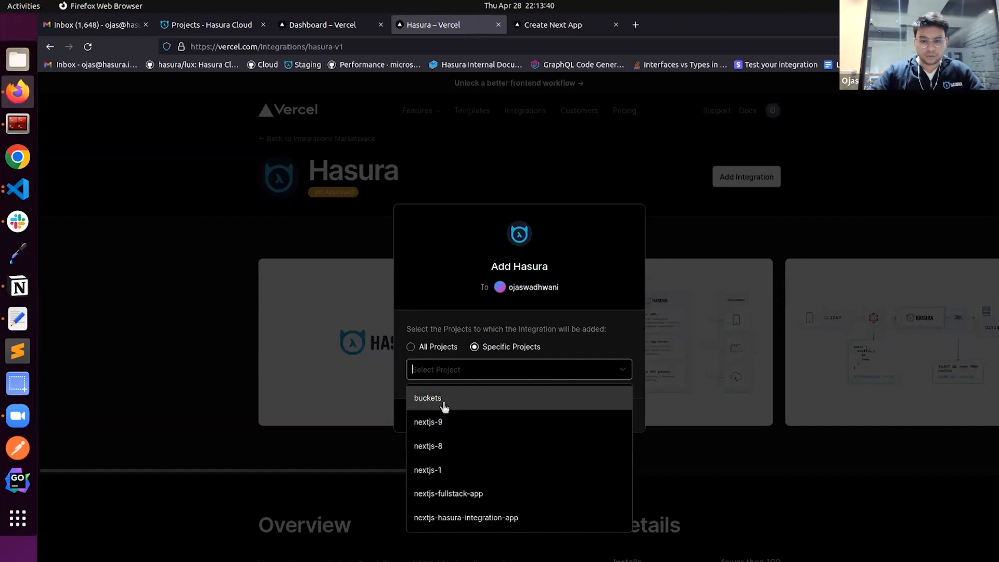
left_click(462, 405)
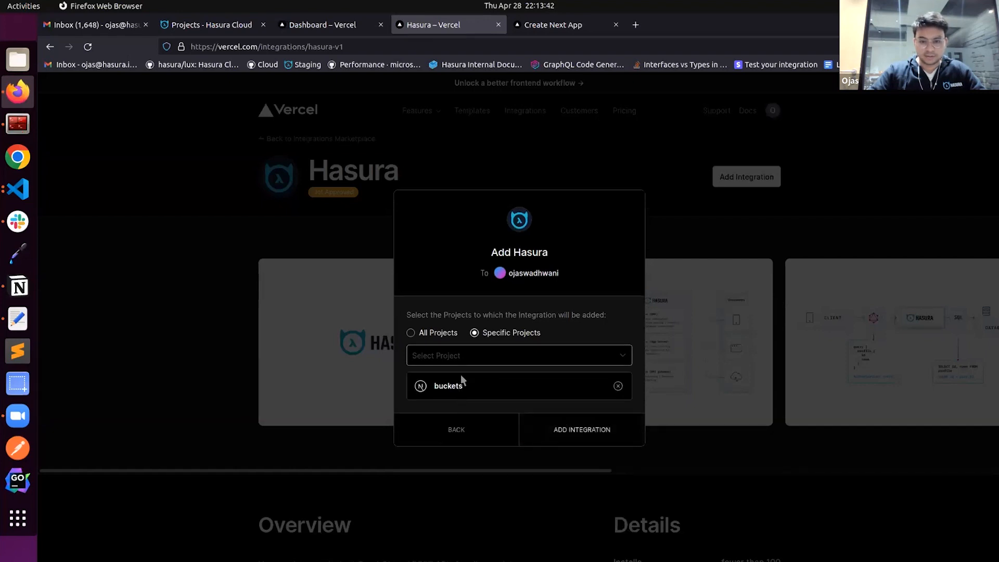
left_click(465, 366)
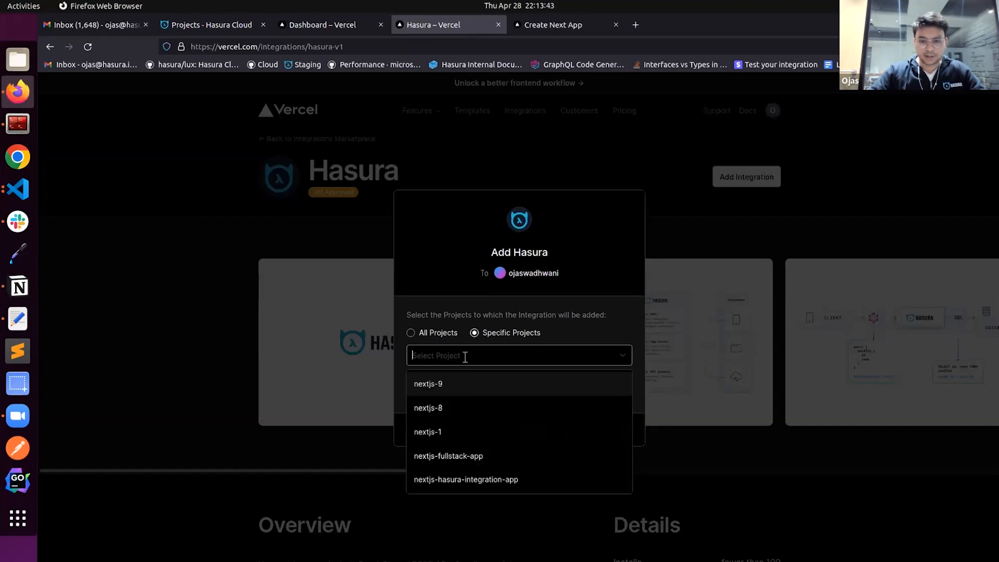
left_click(471, 457)
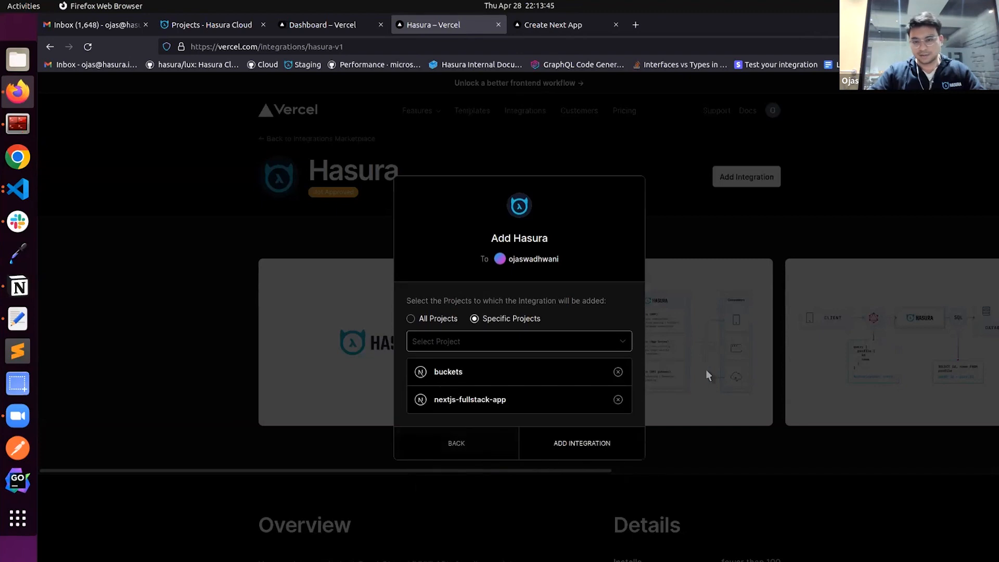
left_click(572, 450)
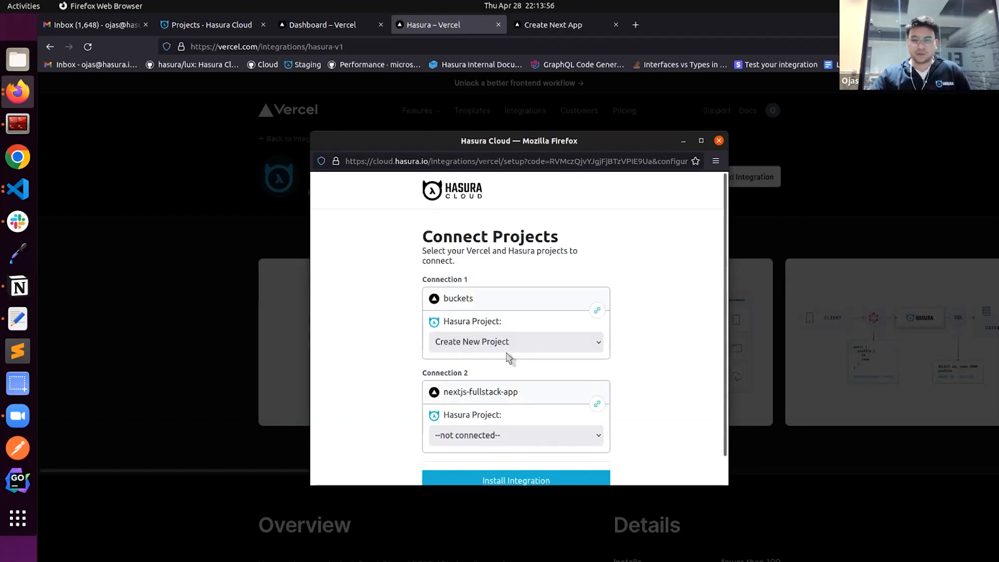
Connect the Vercel project buckets to the existing Hasura project buckets-demo in the maximized setup window
double_click(582, 143)
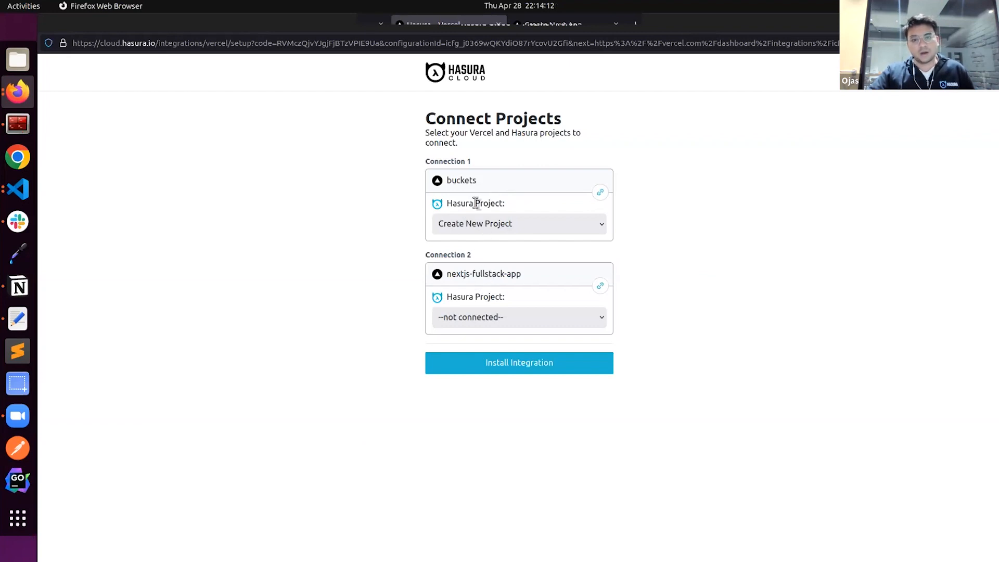
left_click_drag(439, 203, 513, 206)
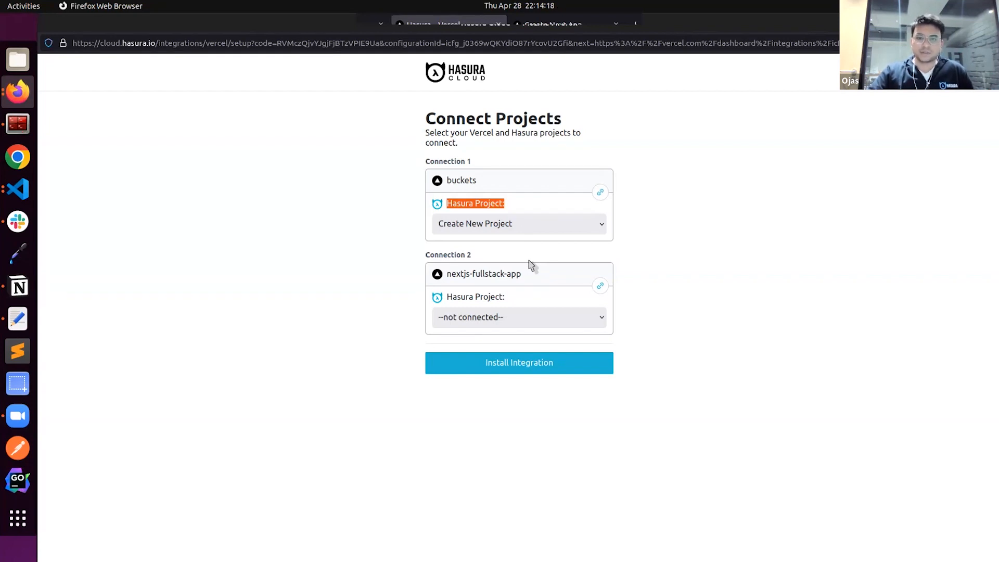
left_click(508, 223)
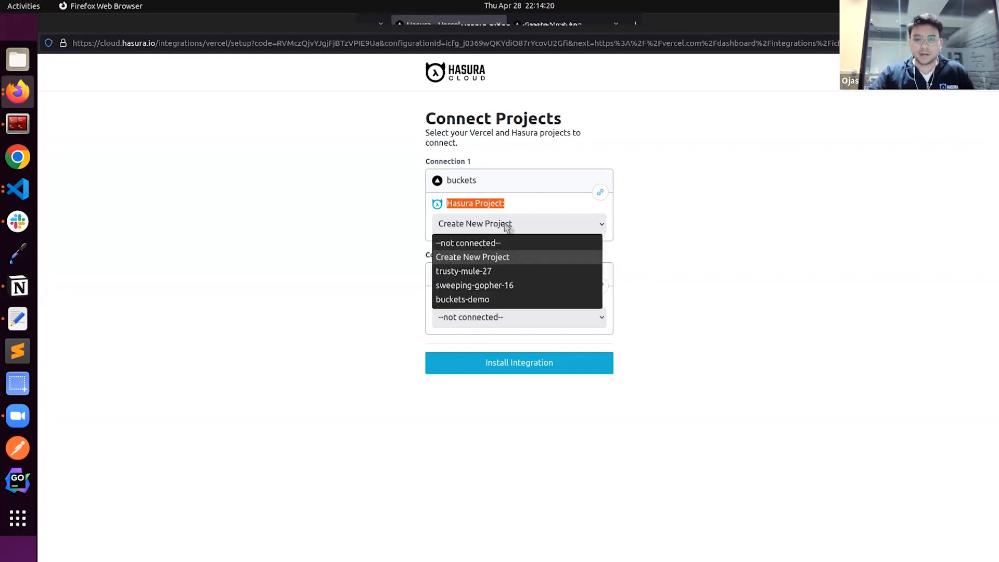
left_click(481, 256)
left_click(497, 223)
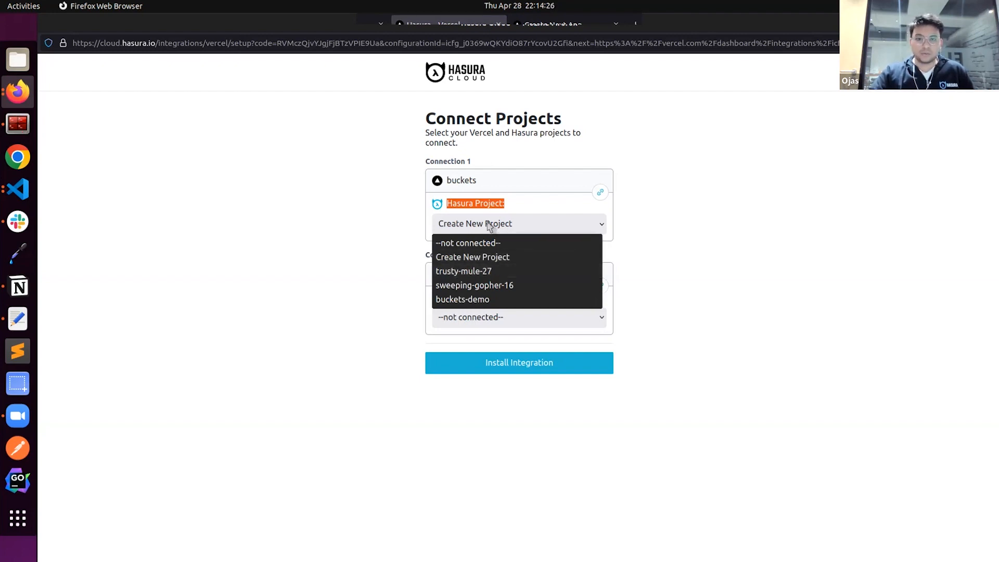
left_click(475, 301)
Set the Hasura project for nextjs-fullstack-app to Create New Project and install the integration
left_click(483, 317)
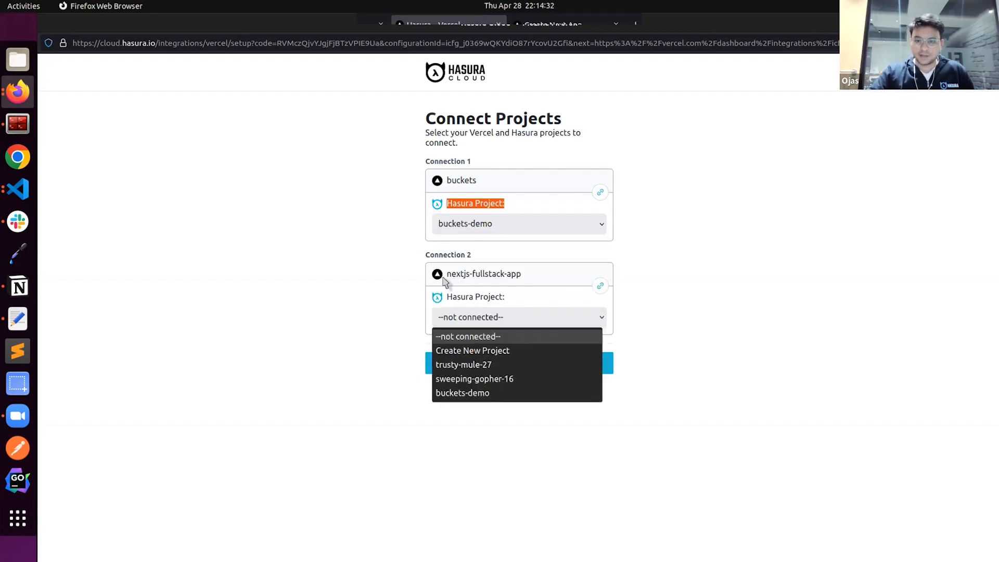
left_click(475, 350)
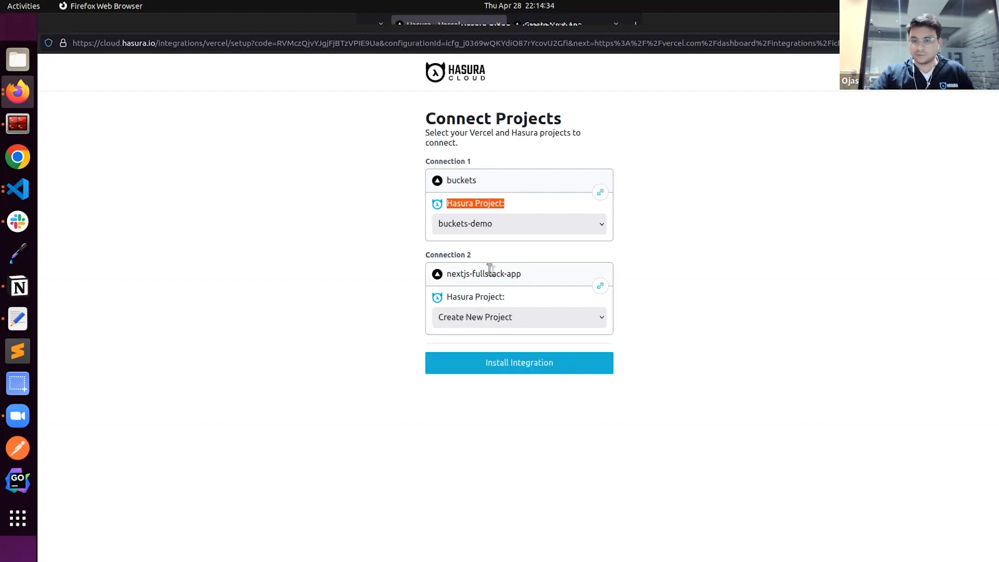
left_click(495, 364)
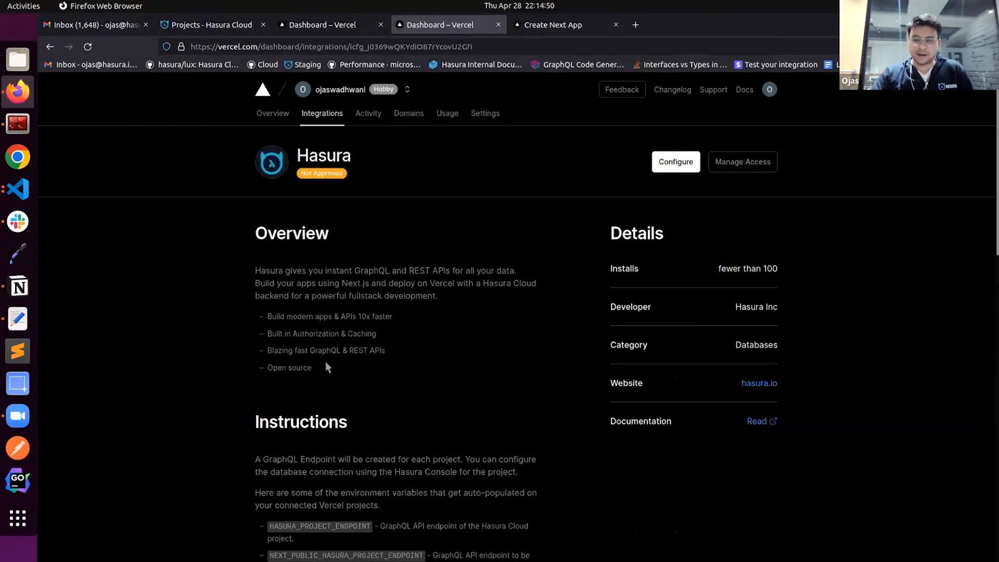
Review the Hasura integration instructions, and examine the environment variables in the buckets project's settings
scroll(325, 362, "down", 8)
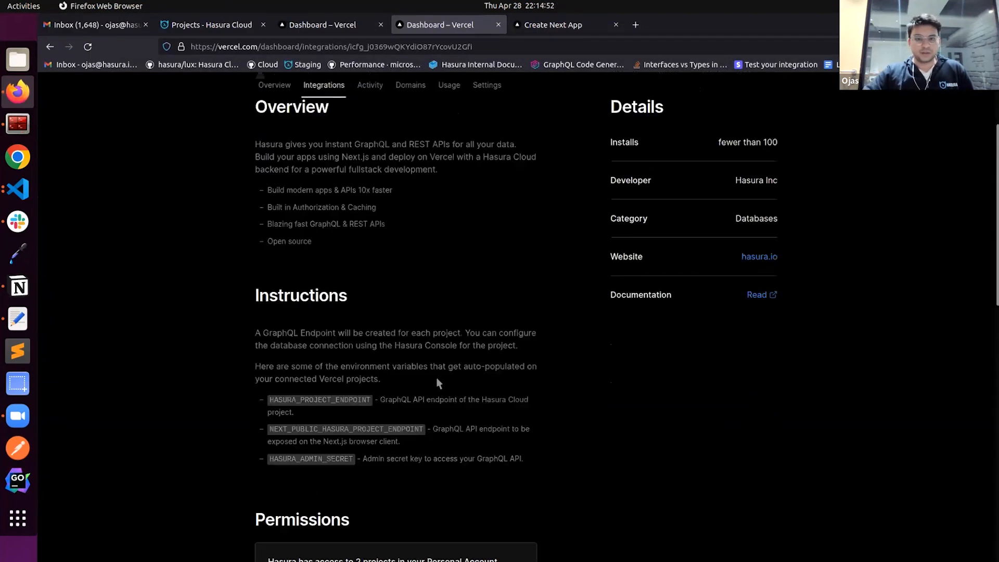
scroll(446, 407, "up", 8)
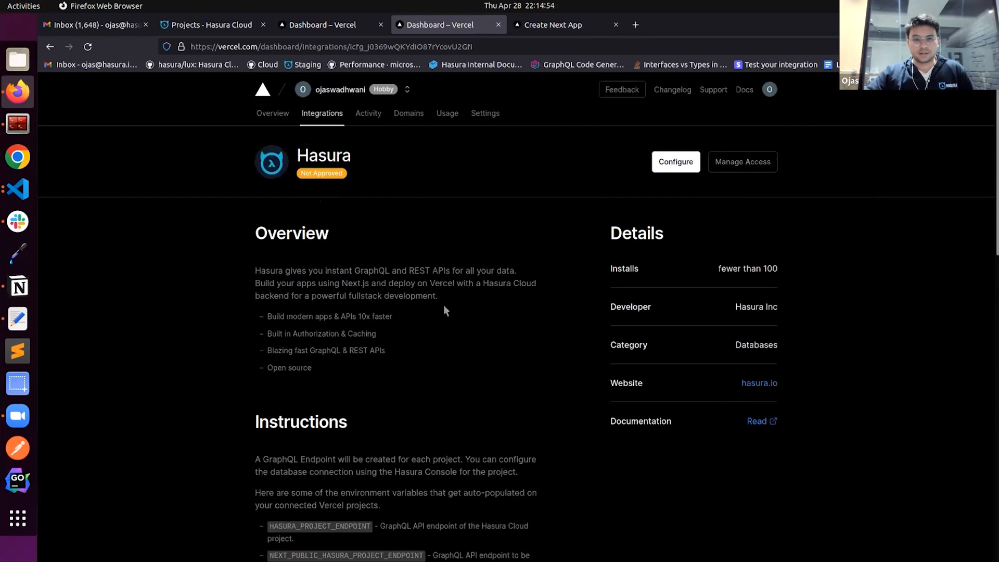
left_click(271, 116)
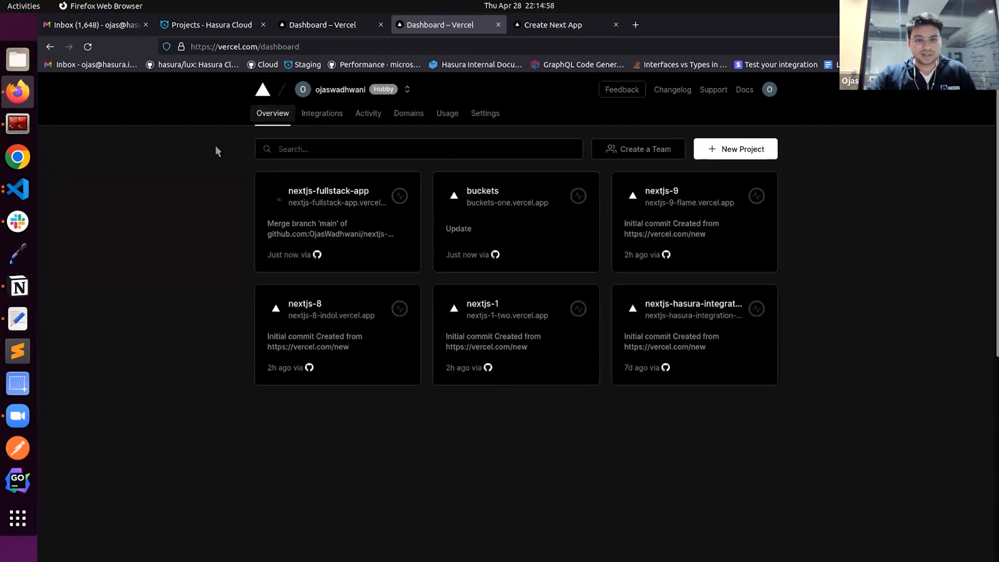
left_click(510, 220)
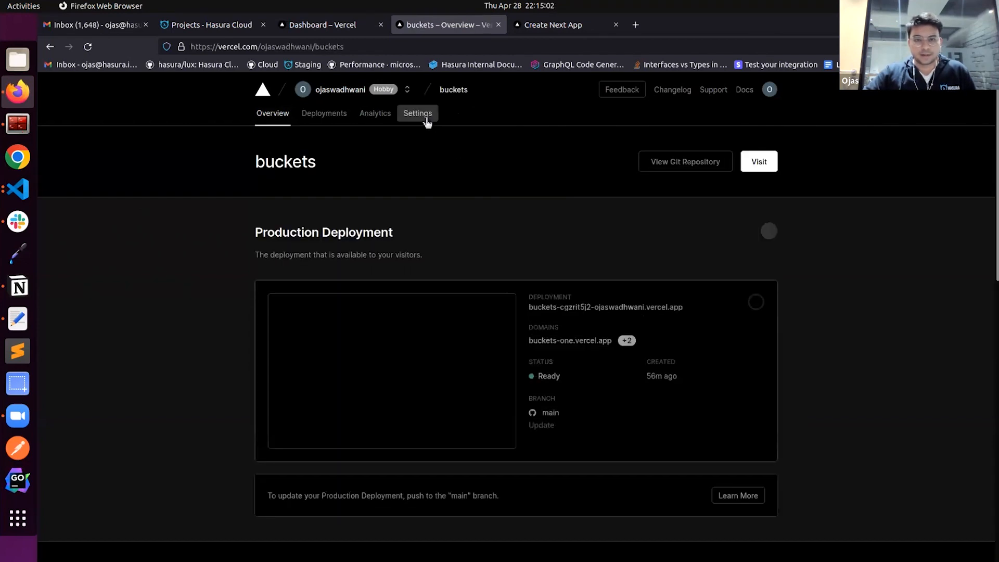
left_click(423, 120)
left_click(294, 340)
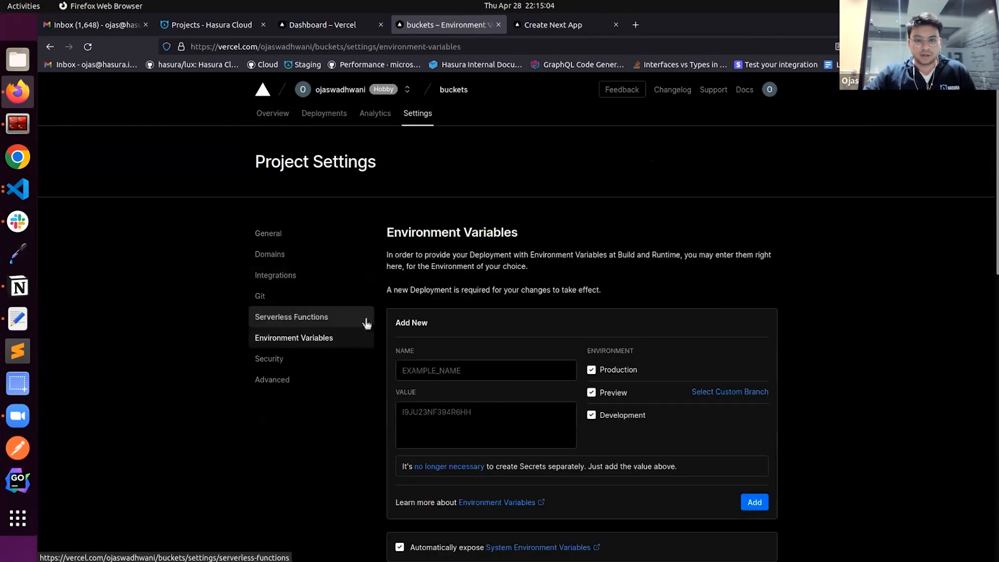
scroll(377, 287, "down", 2)
scroll(376, 286, "down", 4)
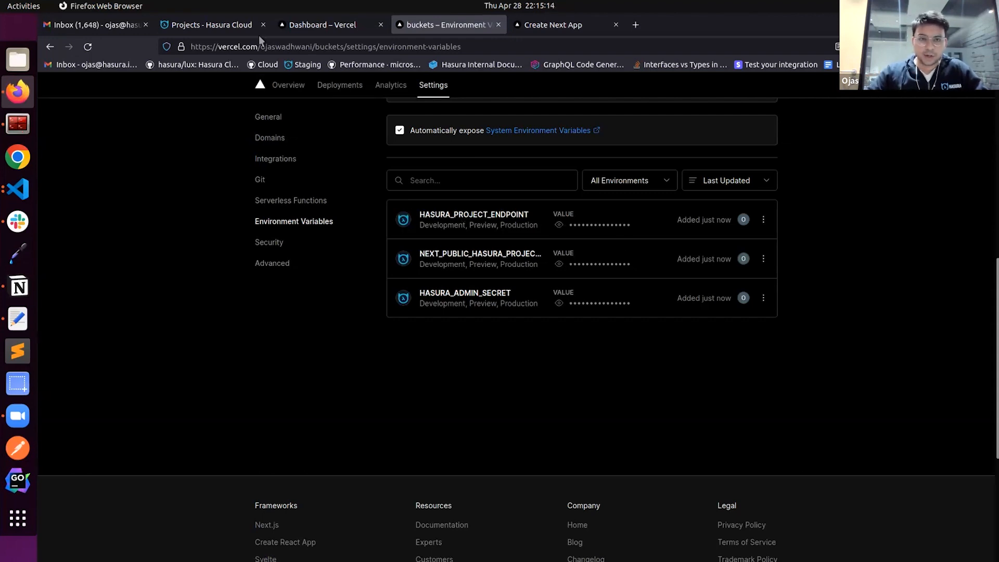
Switch to Hasura Cloud and examine the GraphQL API entry in the buckets-demo project details
left_click(224, 25)
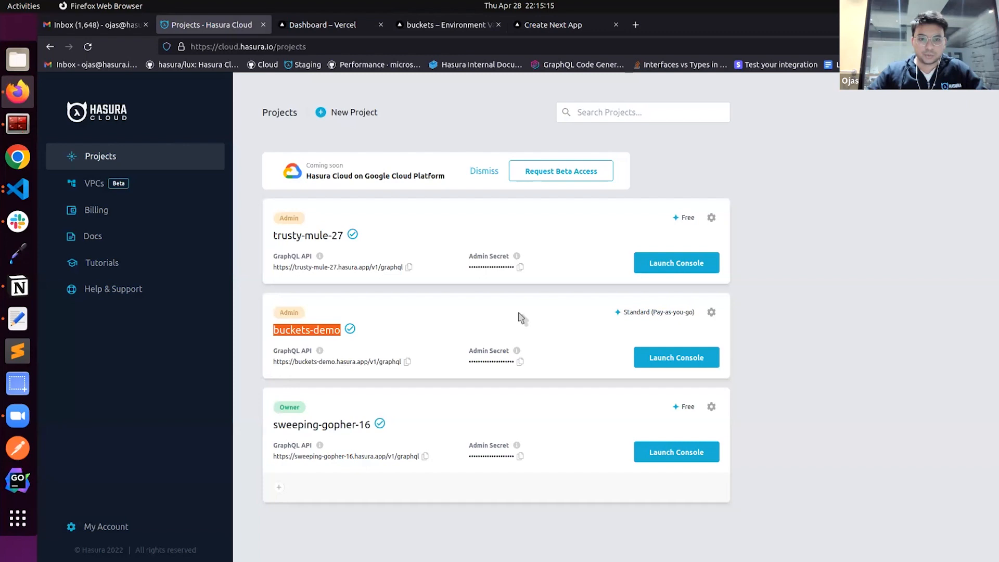
left_click(711, 312)
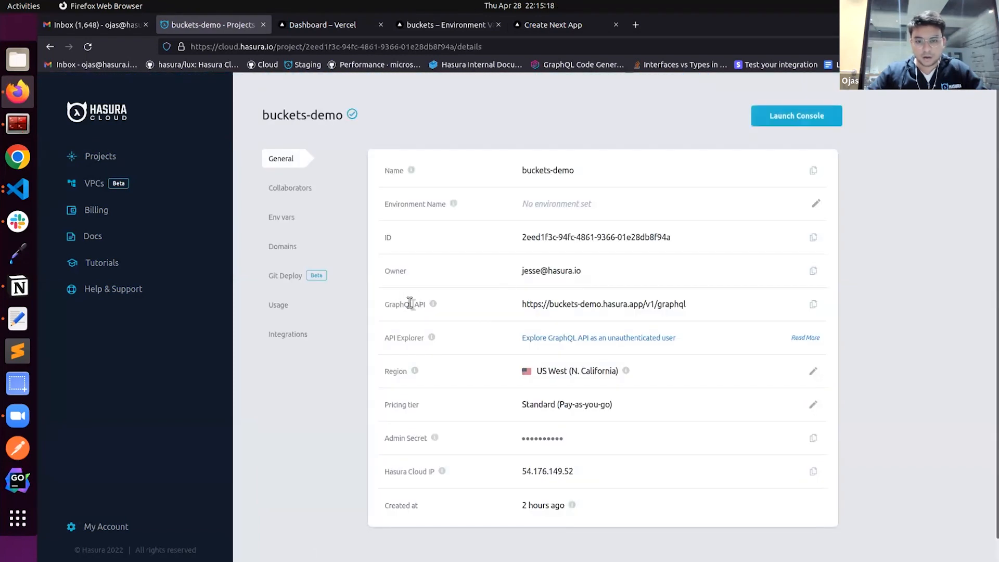
left_click_drag(382, 304, 453, 310)
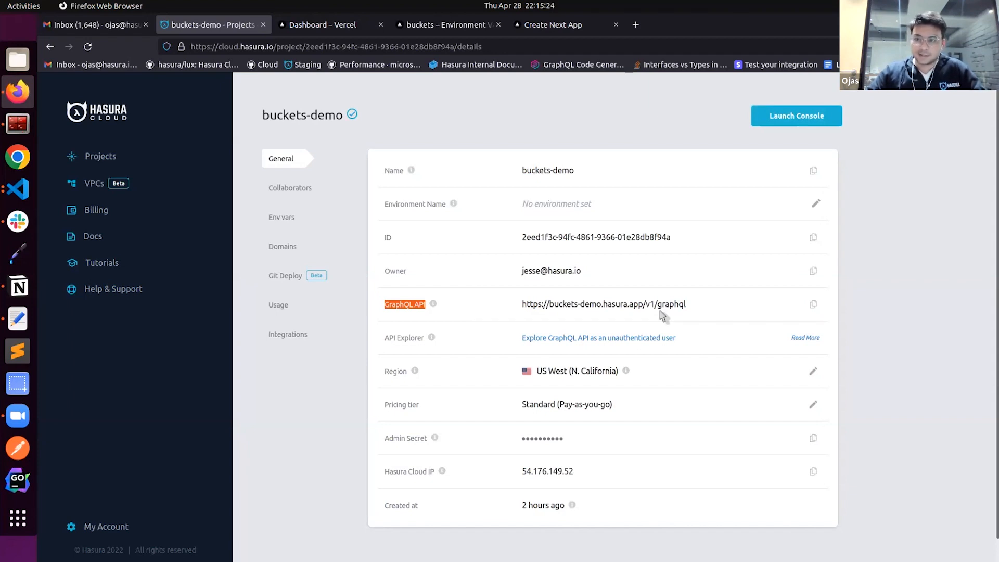
Return to the buckets environment variables in Vercel and examine the Hasura public endpoint and admin secret entries
left_click(337, 27)
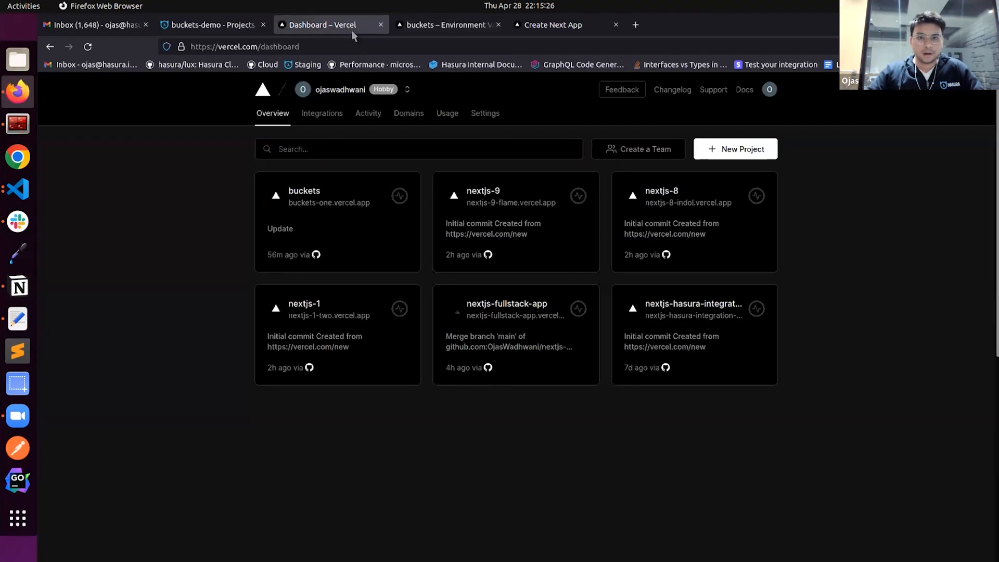
left_click(457, 31)
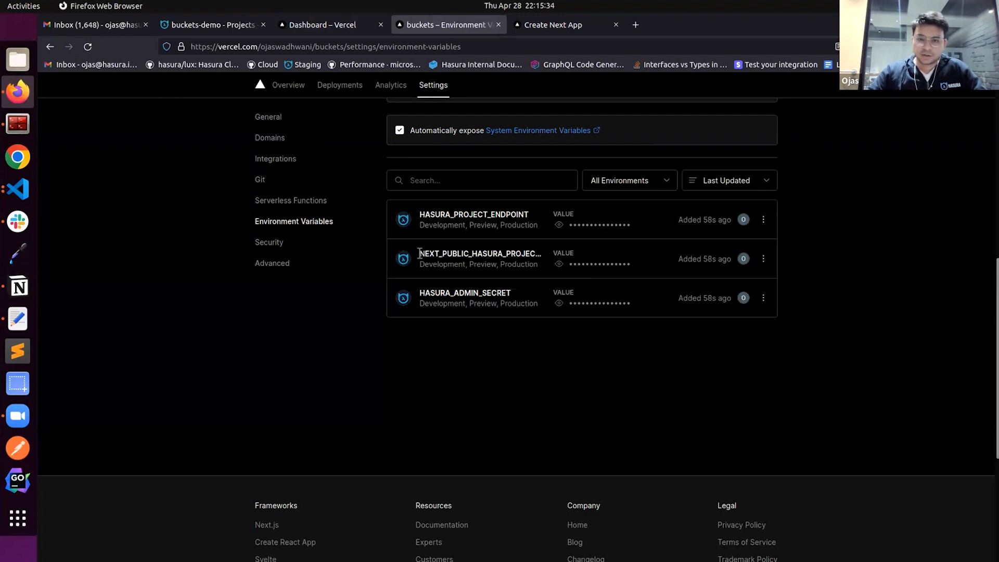
left_click_drag(418, 254, 535, 254)
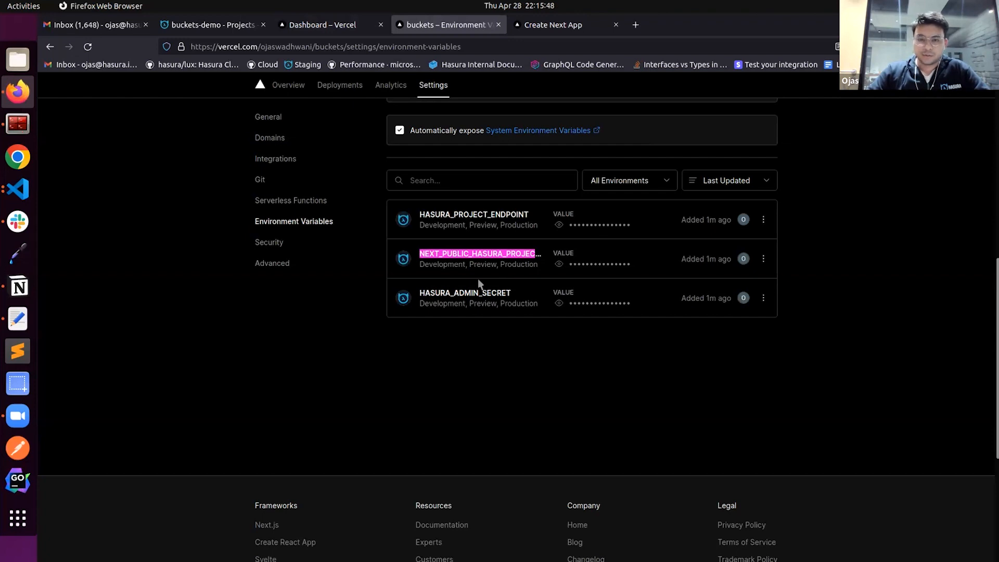
left_click(461, 336)
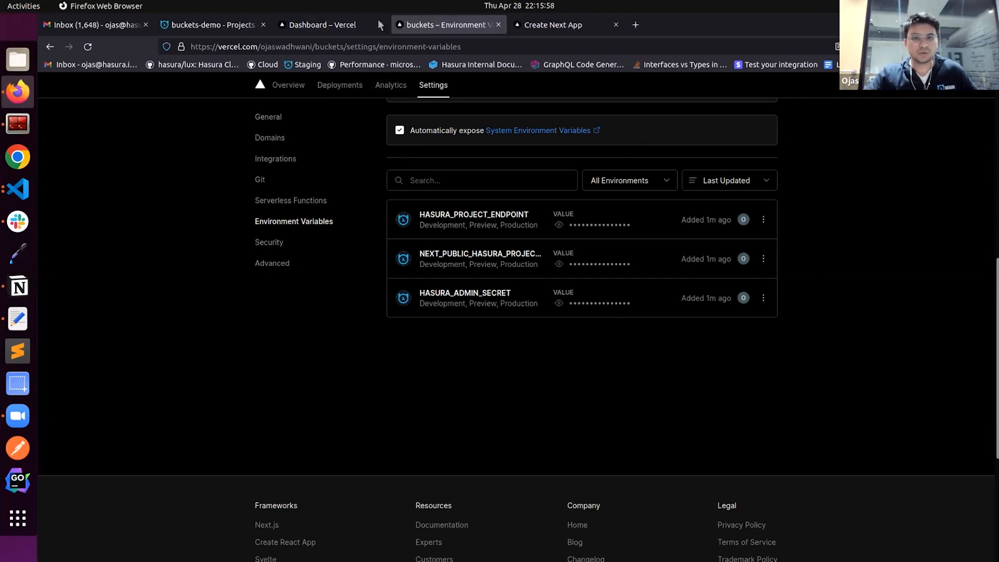
scroll(341, 193, "up", 7)
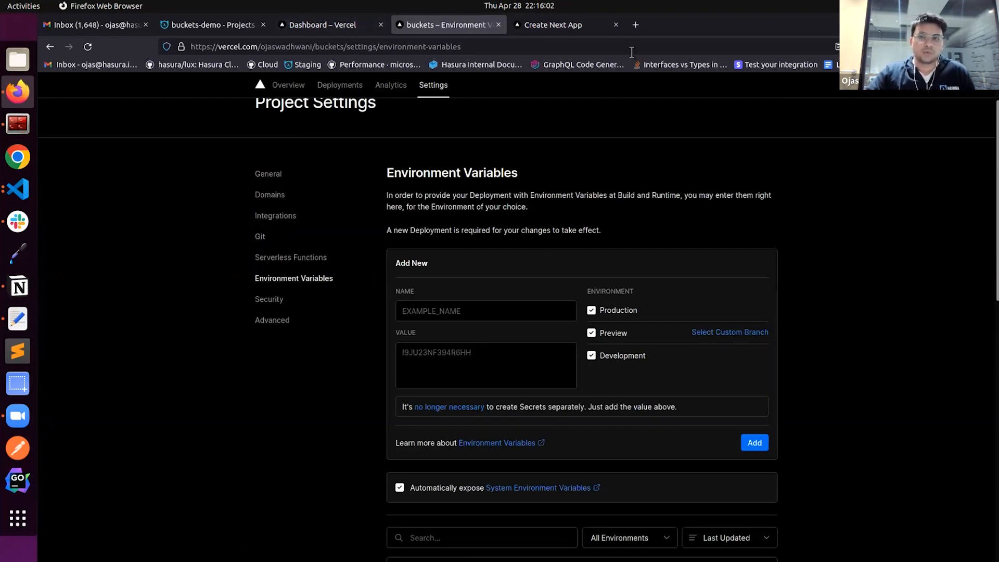
Redeploy the buckets project's current production deployment in Vercel without the existing build cache
left_click(593, 26)
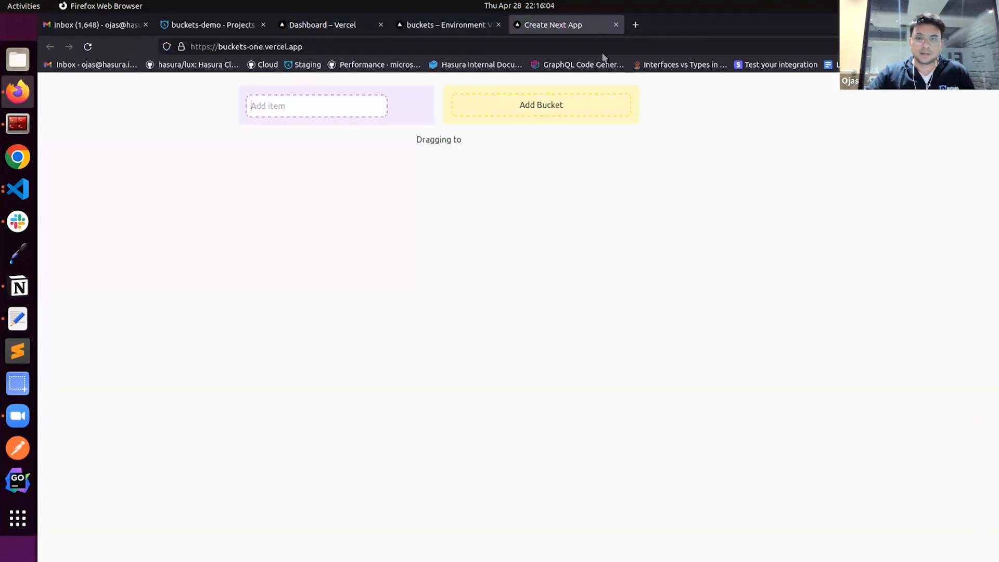
left_click(359, 30)
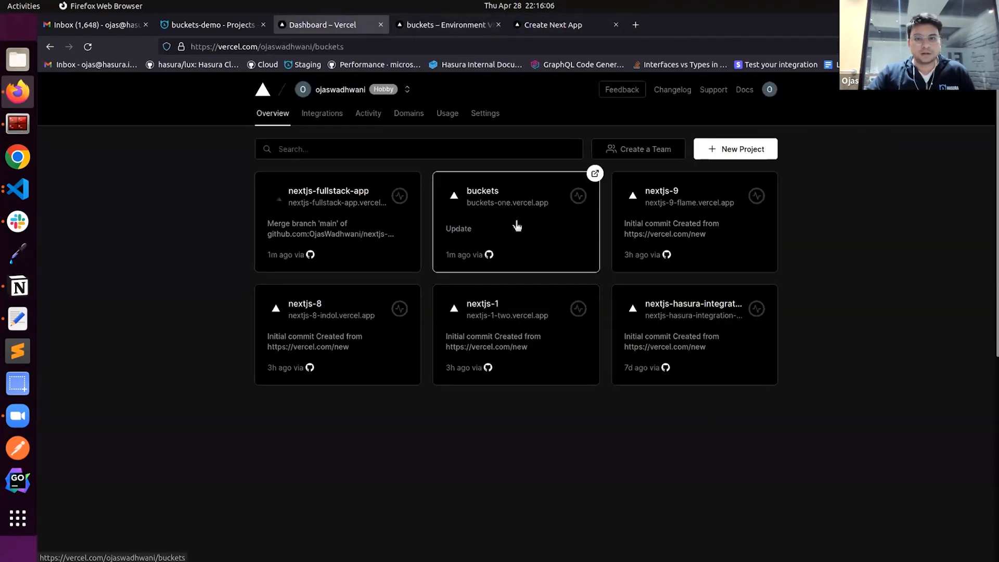
left_click(522, 219)
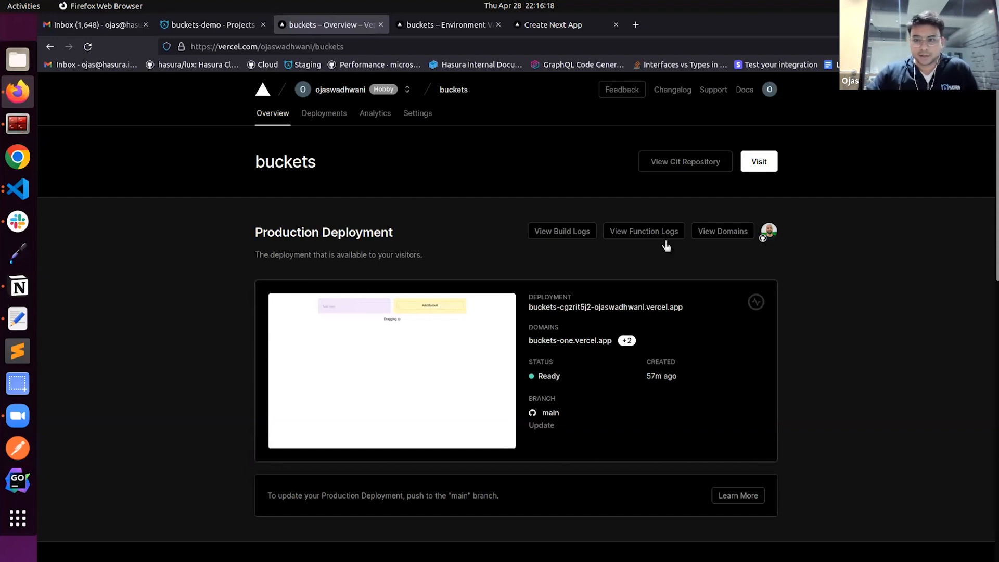
left_click(324, 114)
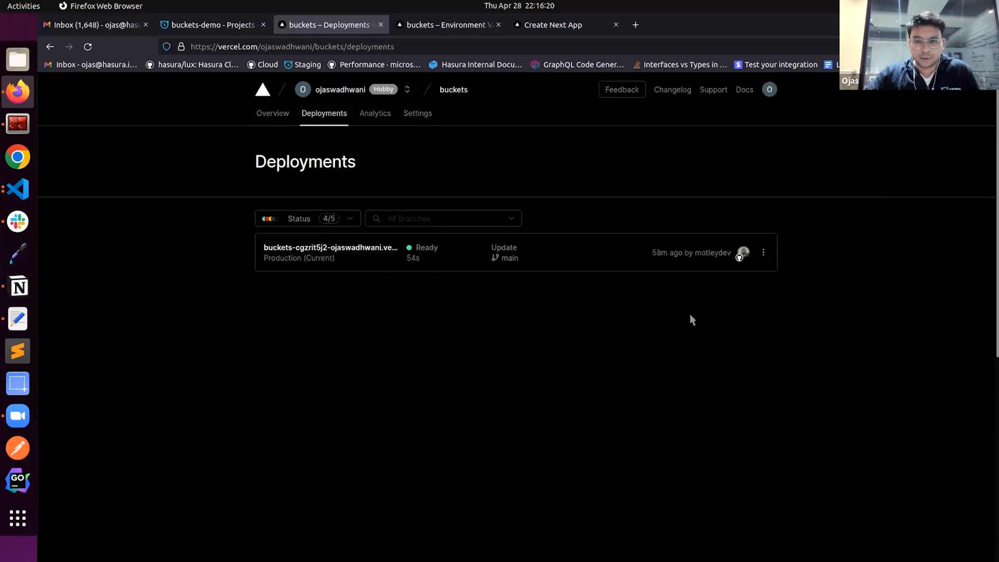
left_click(763, 253)
left_click(774, 298)
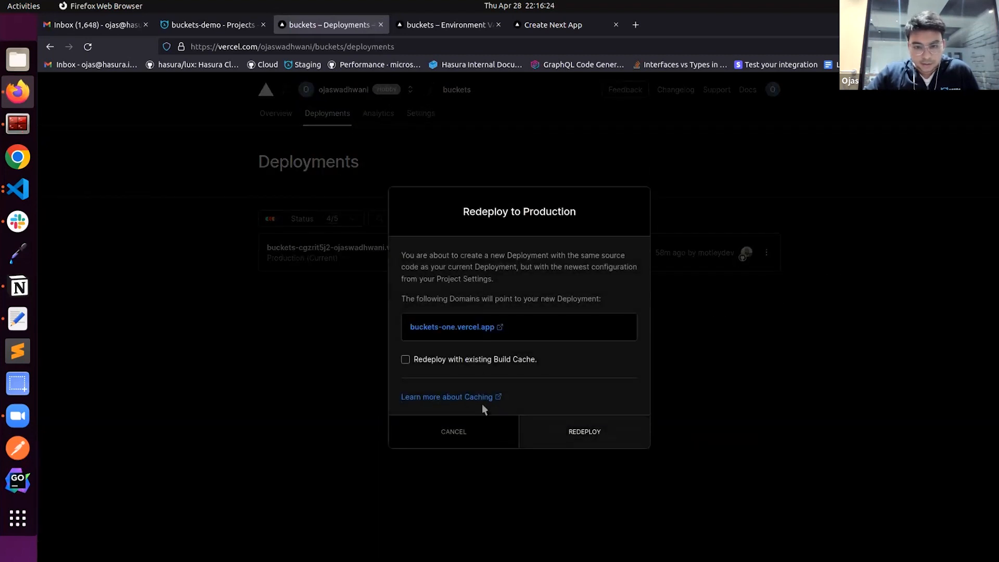
left_click(567, 434)
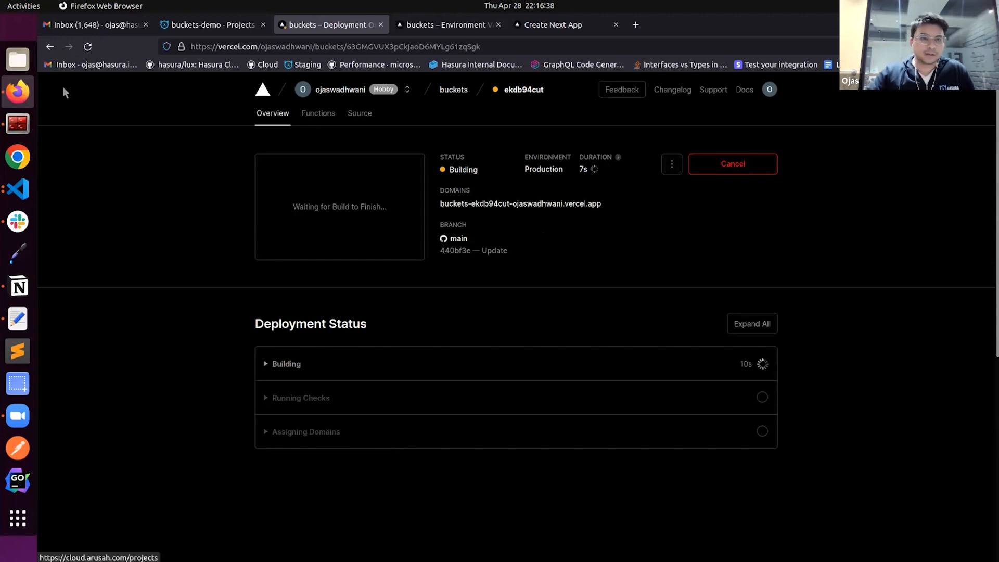
Switch to Visual Studio Code and examine how urql.ts uses process.env.NEXT_PUBLIC_HASURA_PROJECT_ENDPOINT for the wsClient URL
left_click(18, 189)
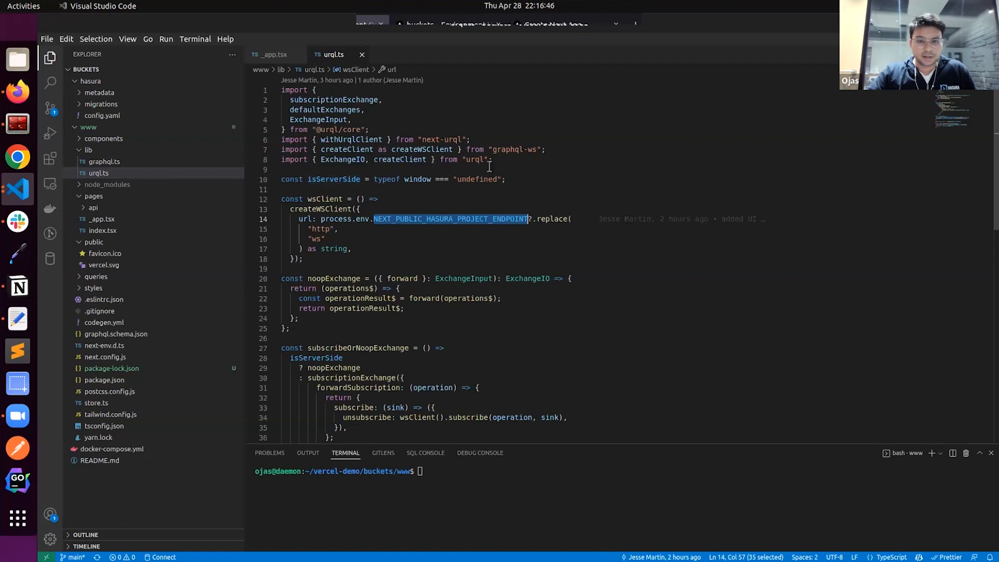
left_click(501, 199)
left_click_drag(321, 220, 501, 219)
left_click(342, 219)
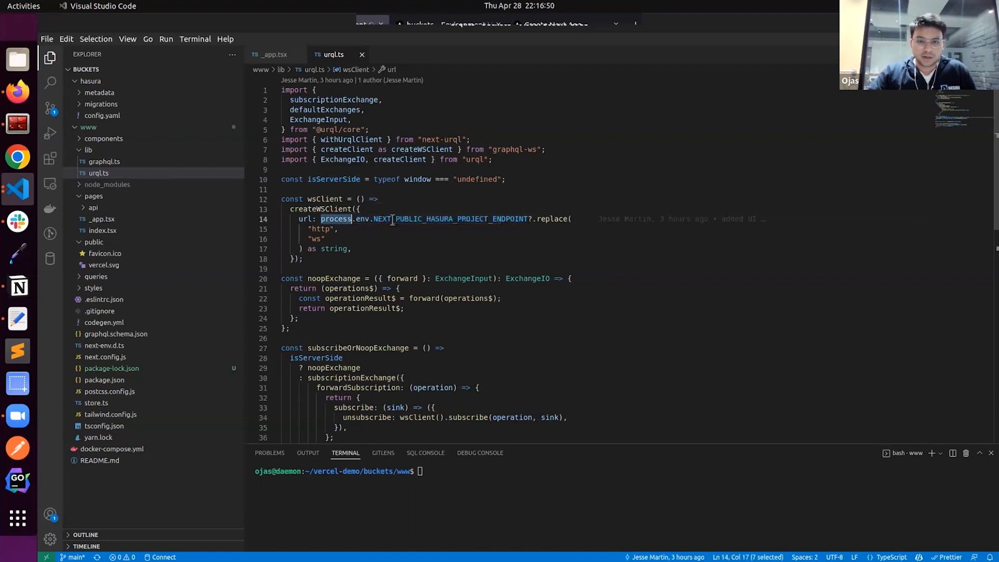
double_click(398, 218)
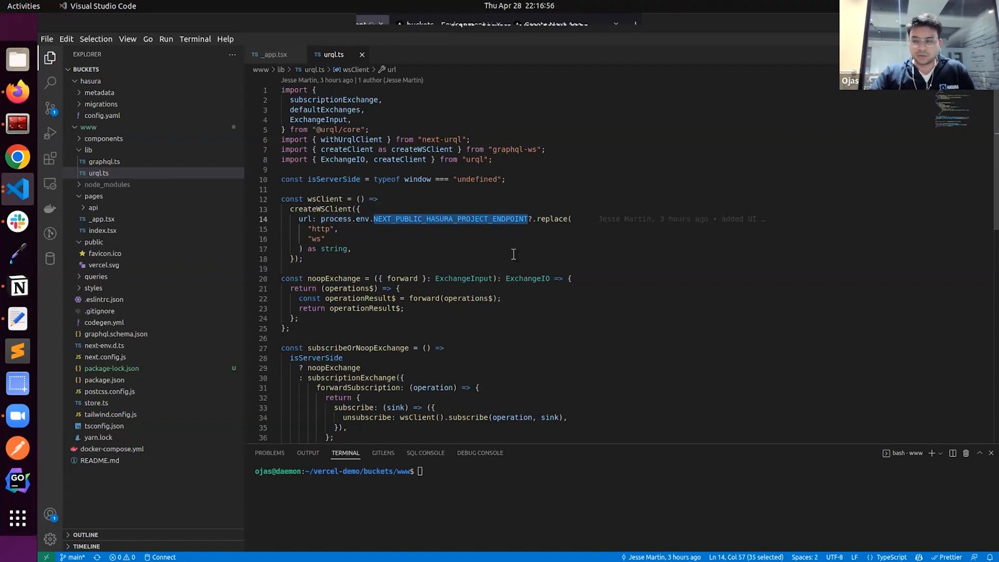
double_click(448, 222)
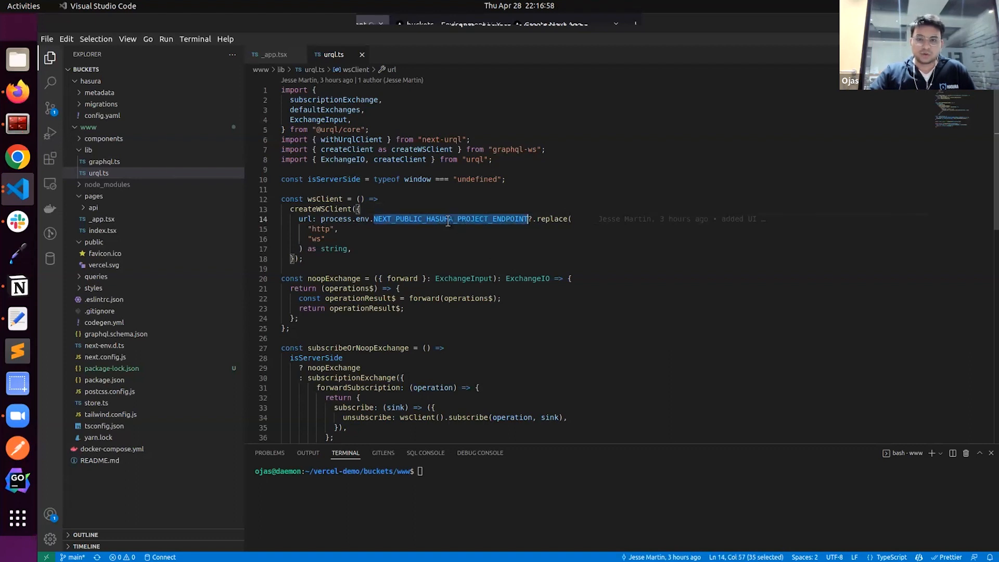
left_click(356, 222)
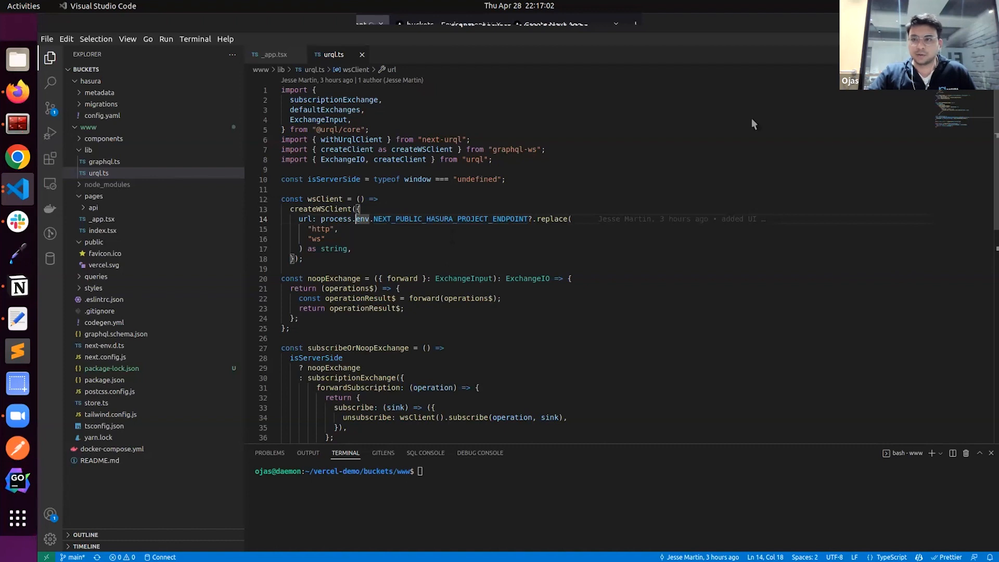
Return to Firefox and check the build progress of the new buckets deployment
key("alt+Tab")
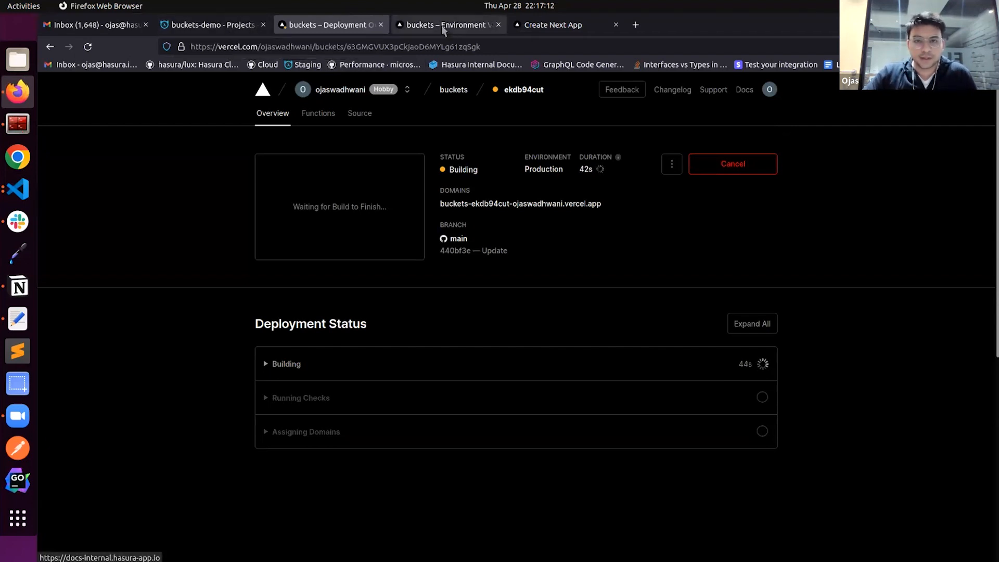
left_click(213, 26)
left_click(344, 26)
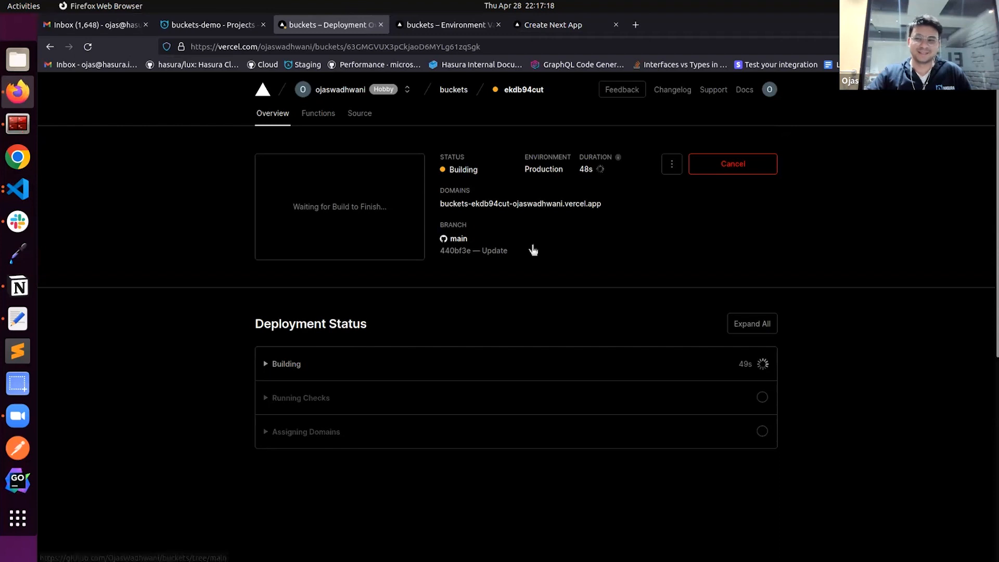
Open the Hasura Cloud projects list and examine the Vercel link on decent-warthog-99 and the buckets-demo entry
left_click(232, 25)
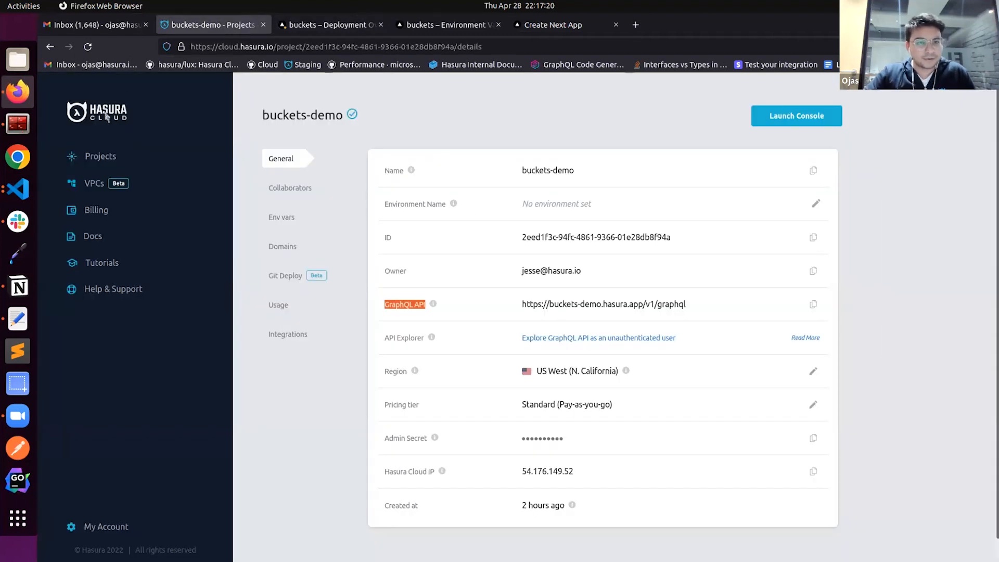
left_click(110, 157)
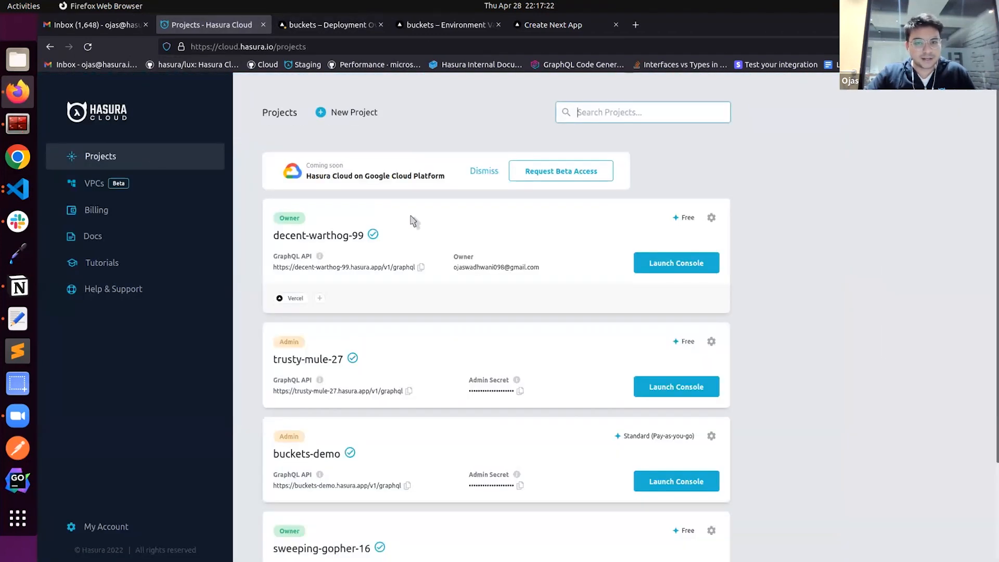
scroll(339, 301, "down", 2)
scroll(374, 292, "up", 2)
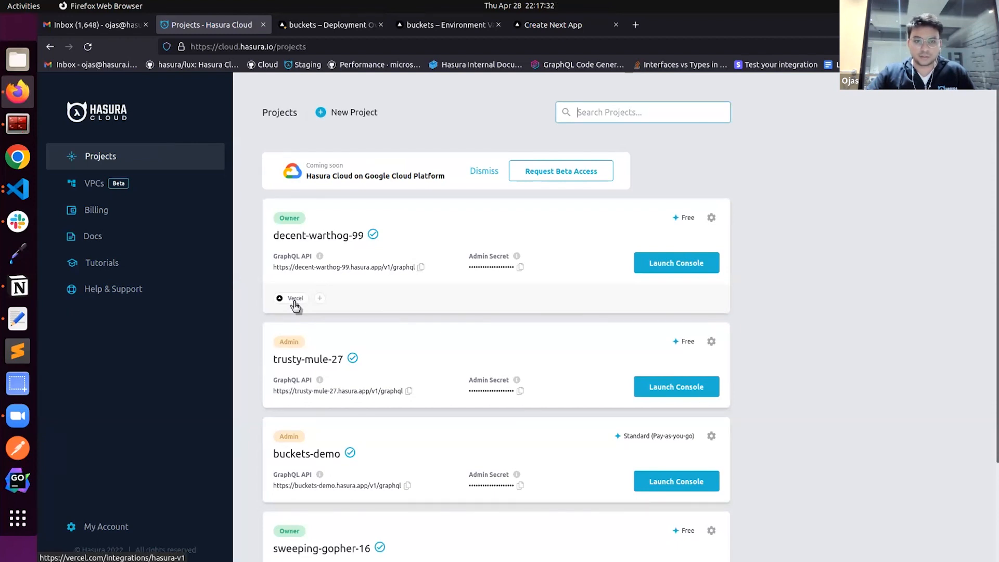
scroll(368, 348, "down", 4)
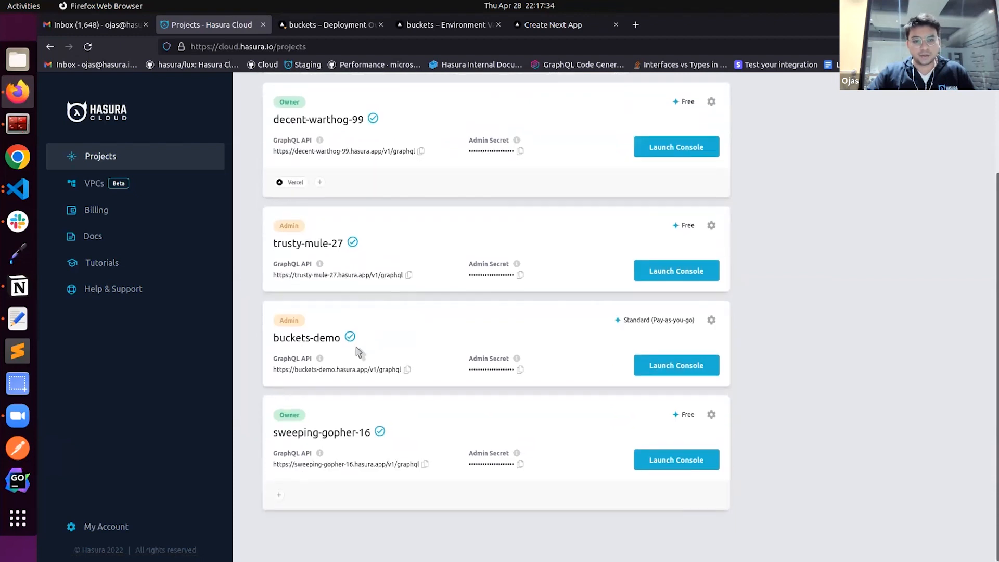
left_click_drag(274, 337, 348, 338)
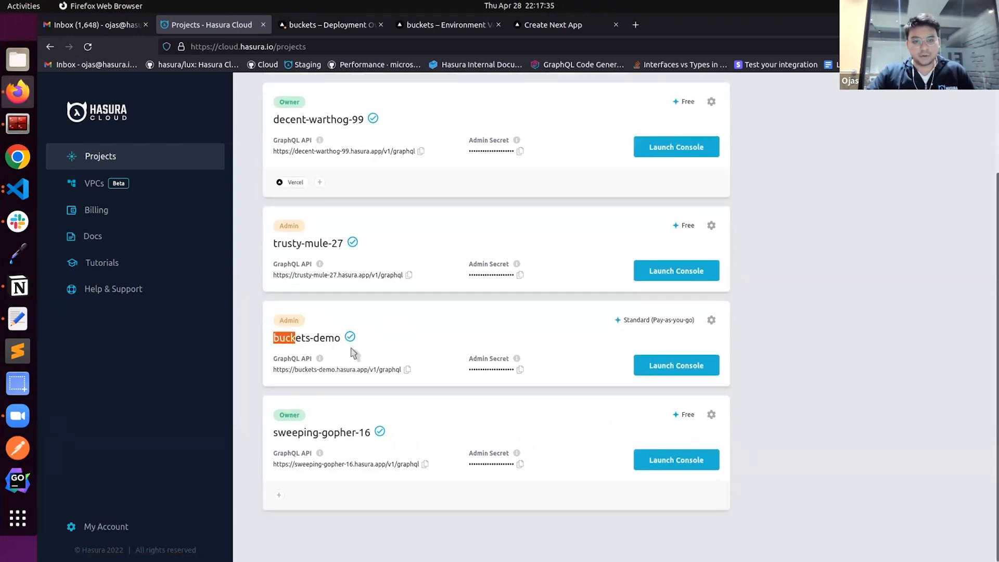
left_click(306, 395)
scroll(309, 395, "up", 4)
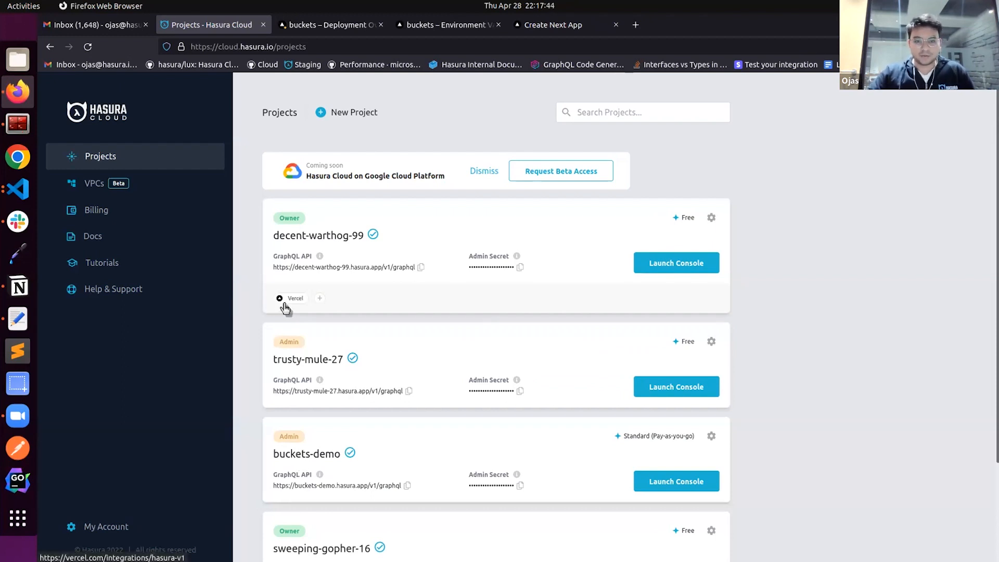
Close the old app tab and open the redeployed app at buckets-one.vercel.app from the deployment's domains in a new tab
left_click(314, 31)
mouse_move(544, 195)
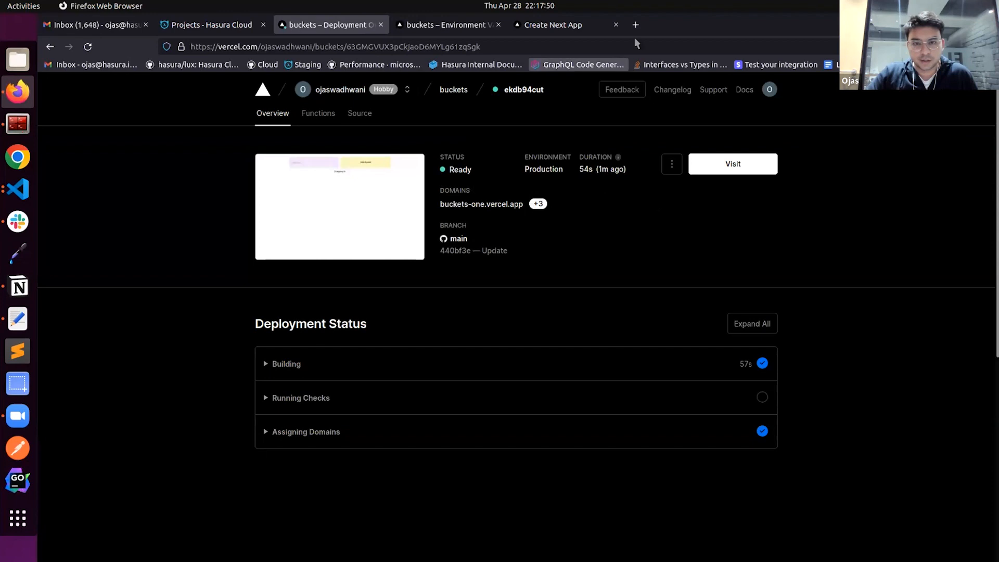
left_click(615, 24)
right_click(488, 209)
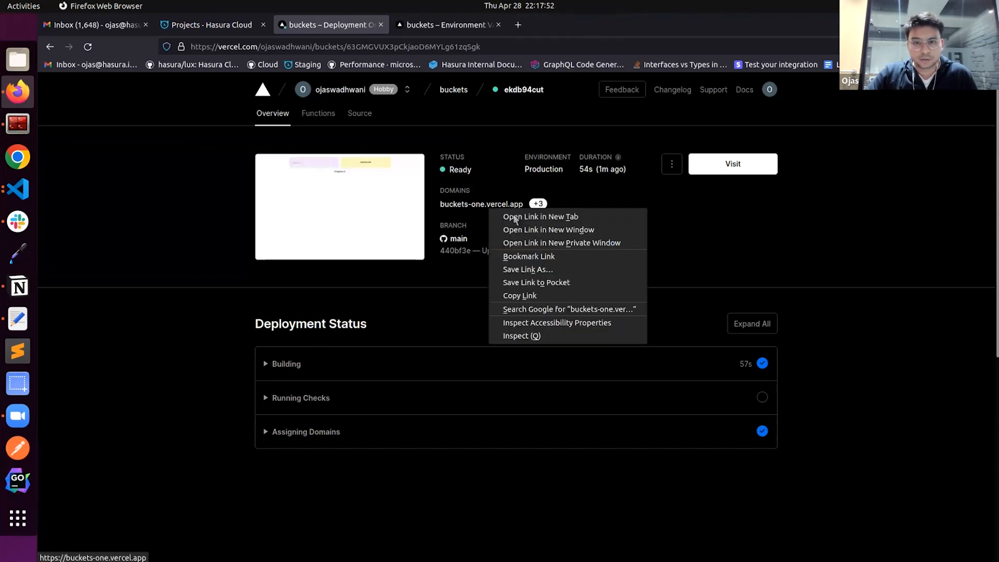
left_click(537, 217)
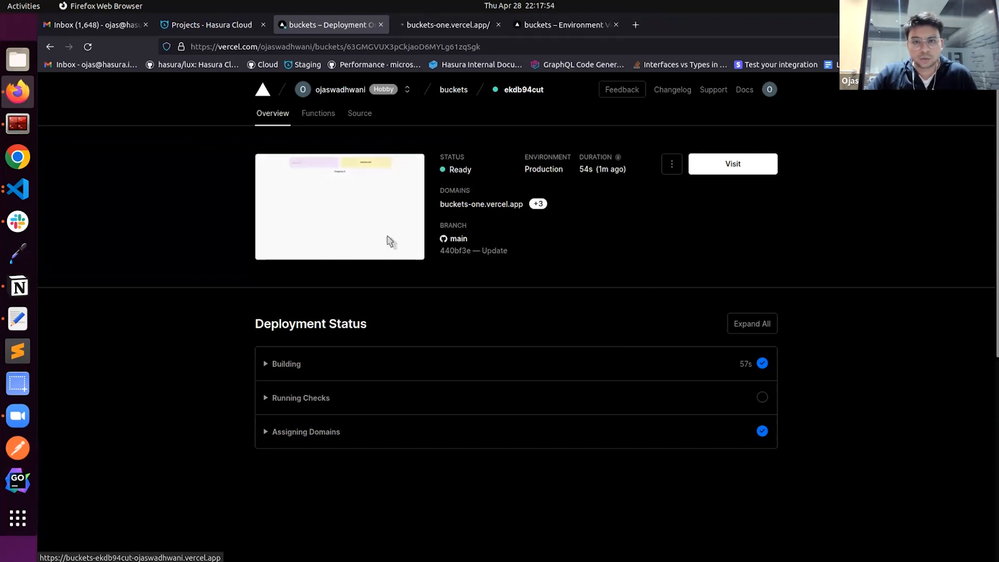
left_click(432, 28)
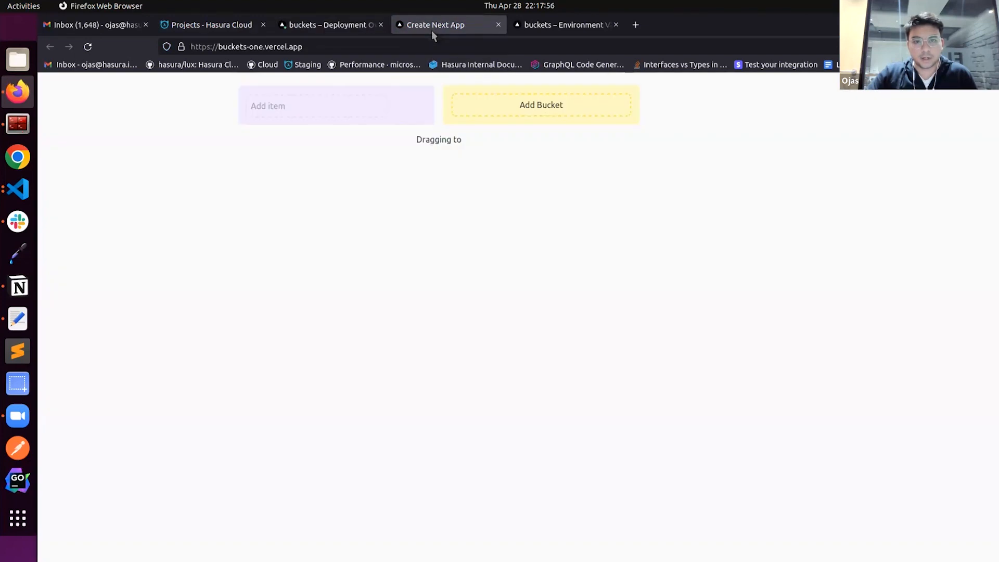
Add an item named "item 1" in the buckets app
left_click(319, 100)
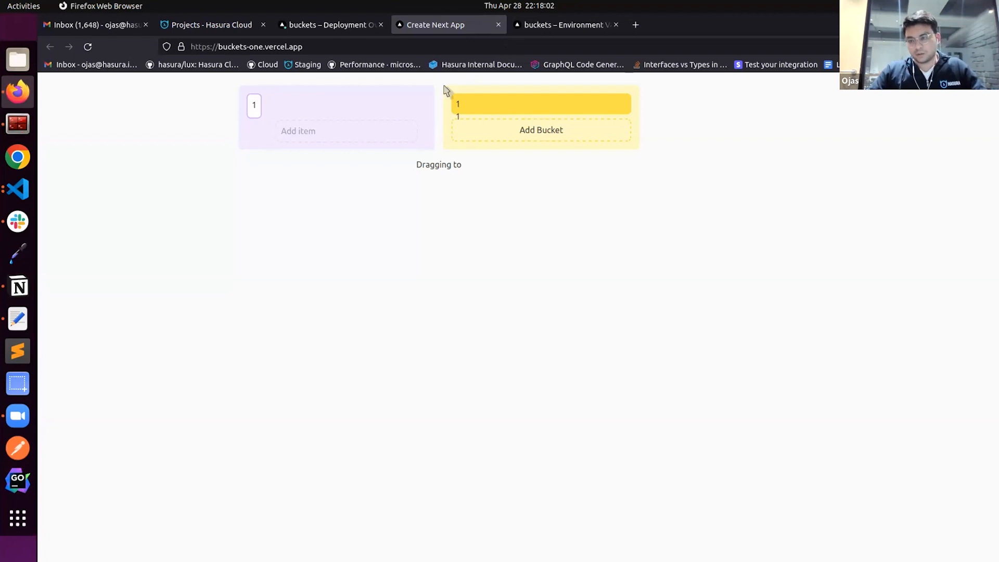
left_click(325, 133)
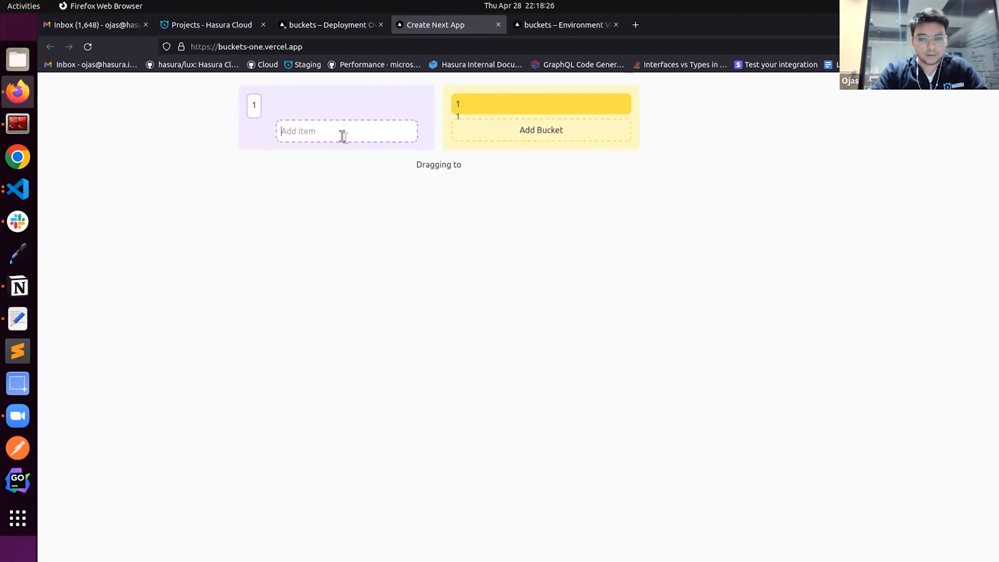
type("item 1")
left_click(413, 137)
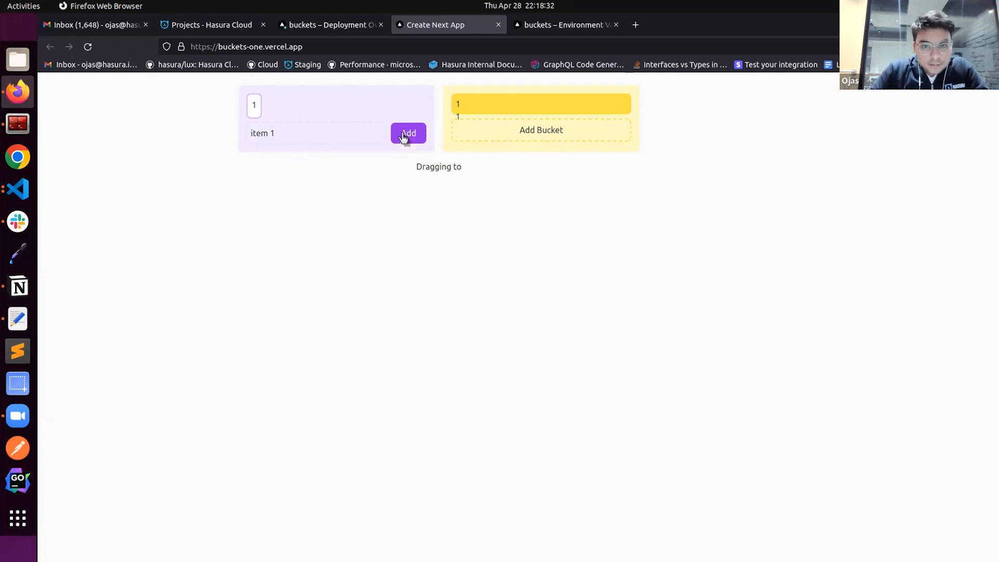
left_click(403, 135)
left_click(339, 132)
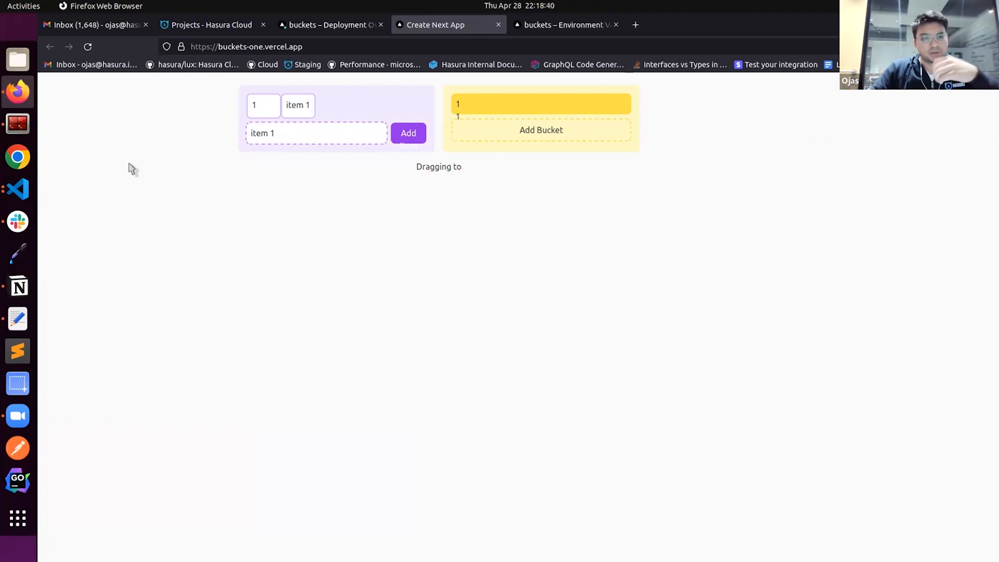
Review the NEXT_PUBLIC_HASURA_PROJECT_ENDPOINT reference in Visual Studio Code's urql.ts, and return to the buckets deployment overview in Firefox
left_click(17, 189)
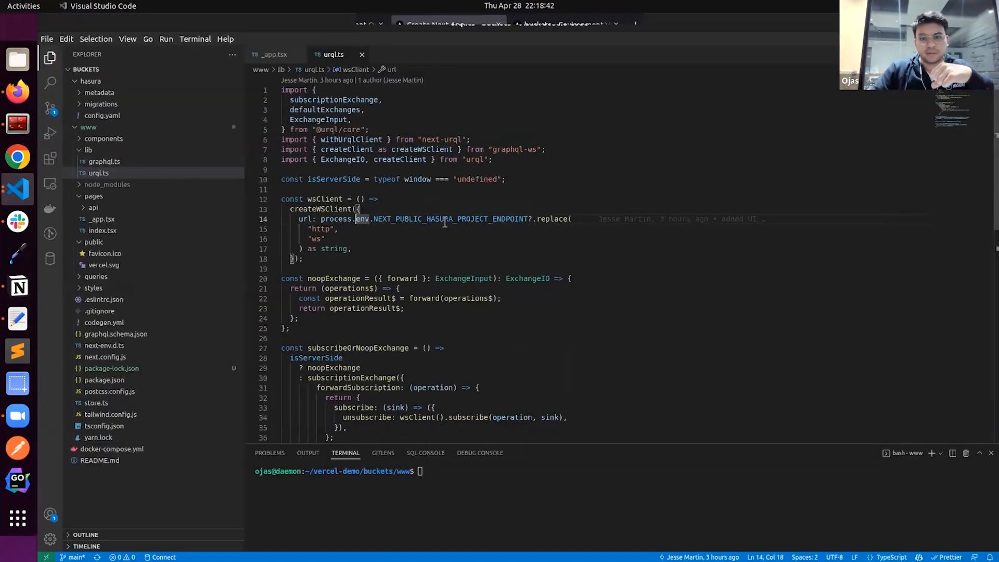
double_click(445, 218)
key("alt+Tab")
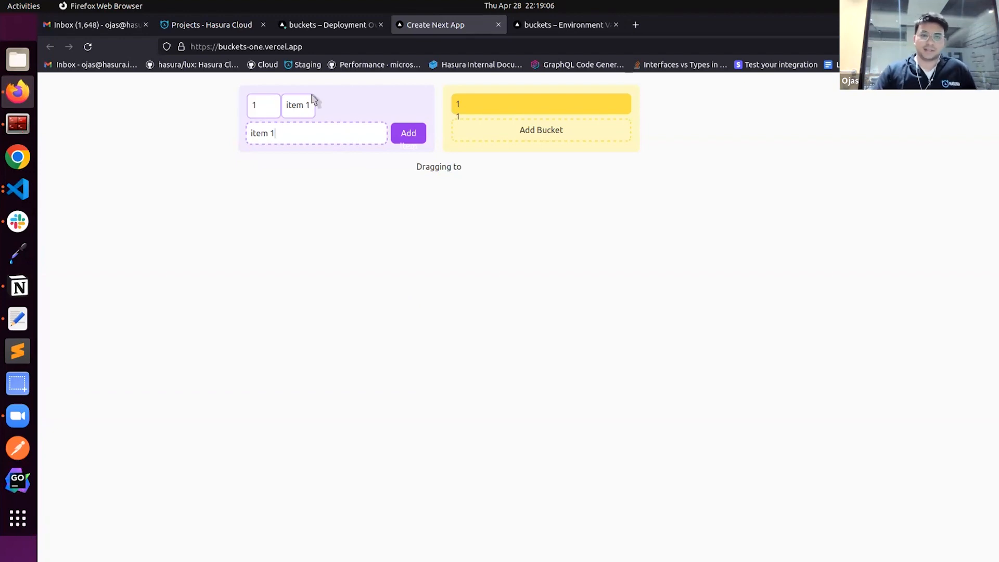
left_click(323, 25)
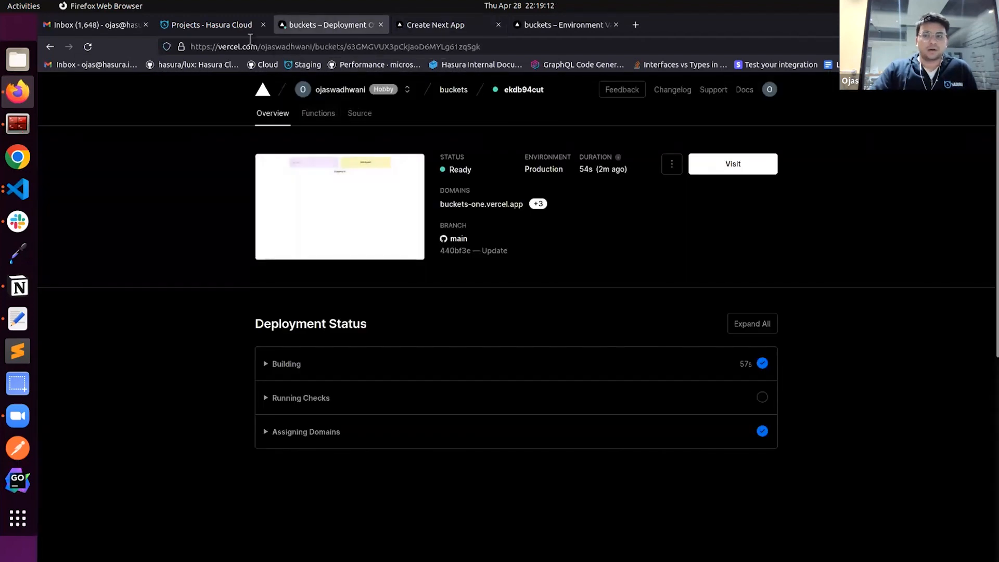